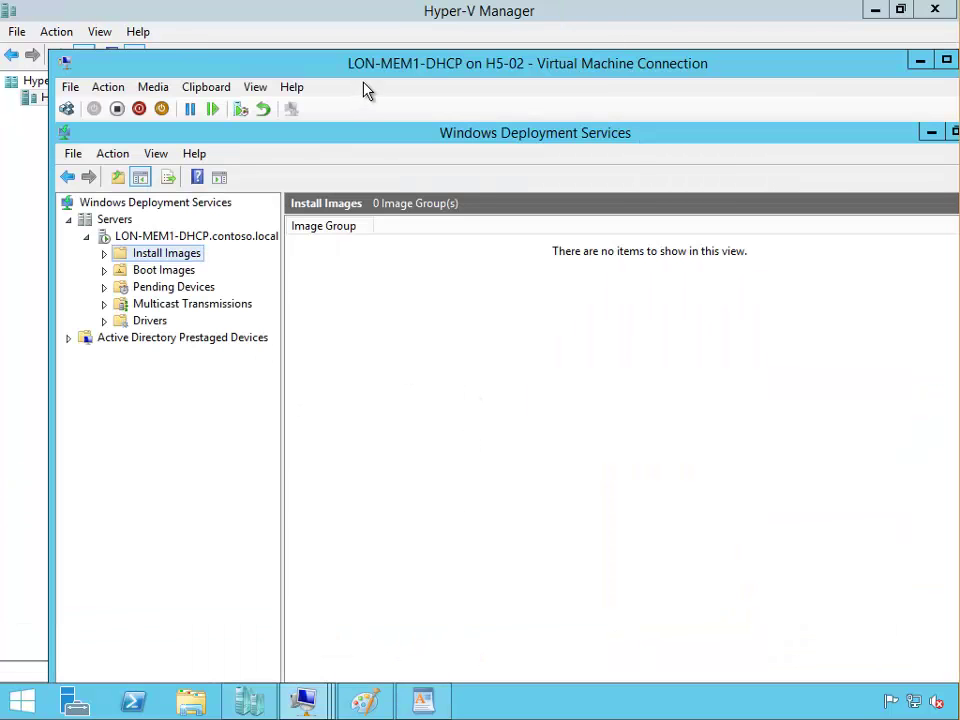
Step: On the LON-MEM1-DHCP server, add an image group named Win7-images under Install Images
double_click(378, 64)
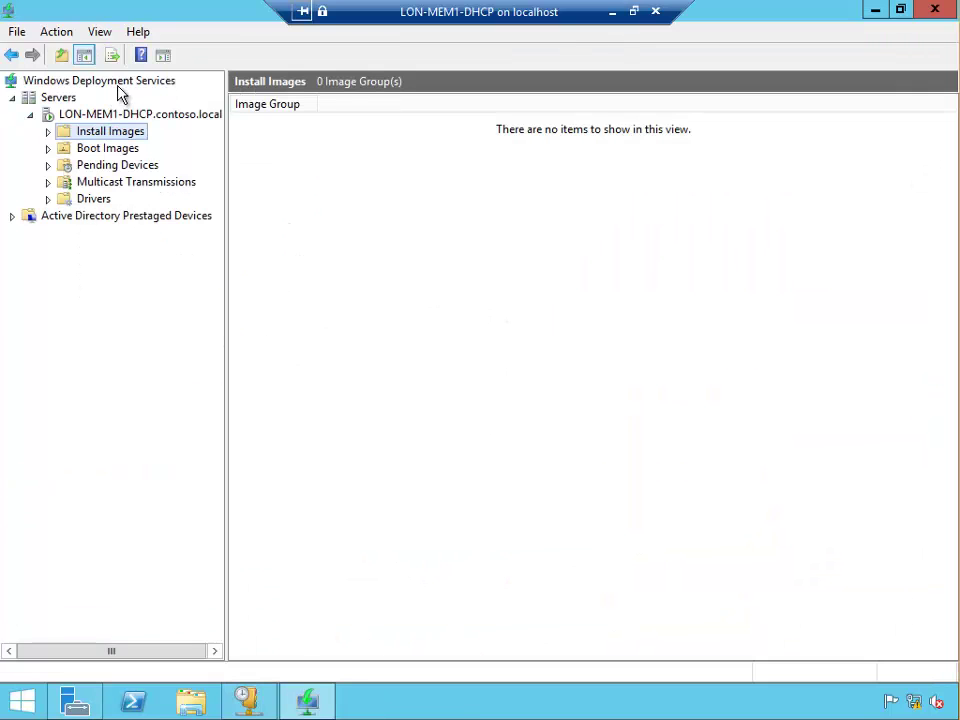
left_click(47, 131)
right_click(88, 132)
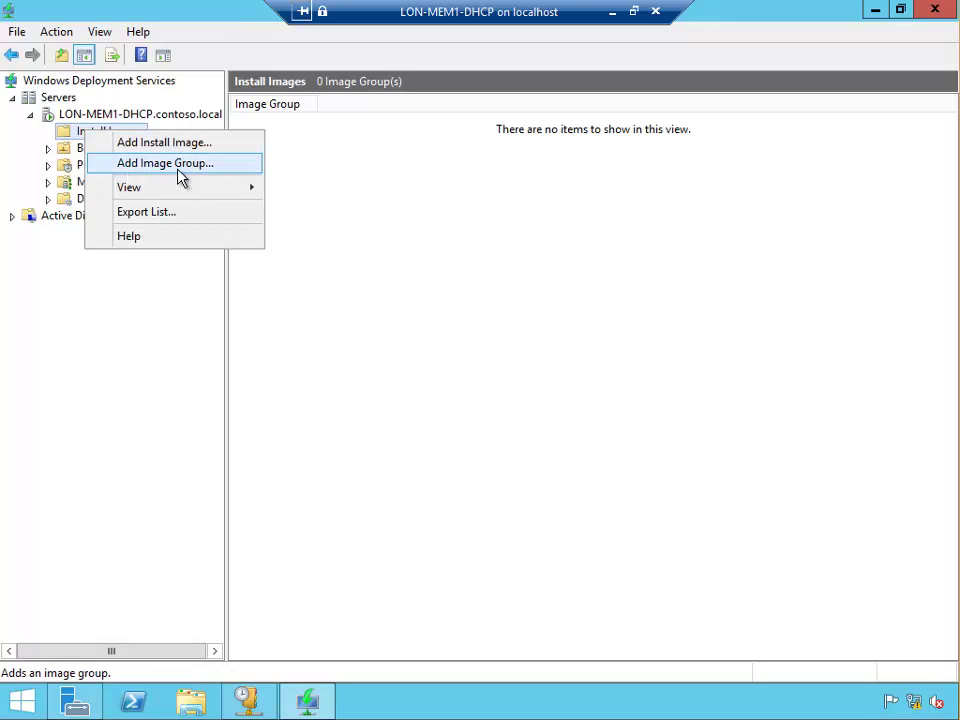
left_click(179, 166)
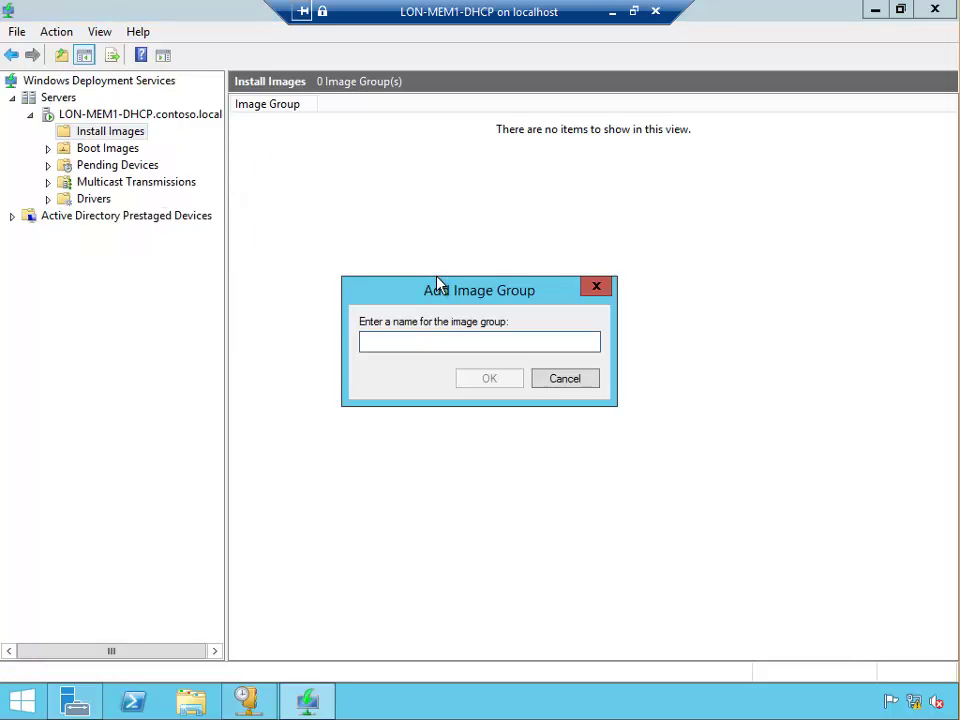
type("Win7-images")
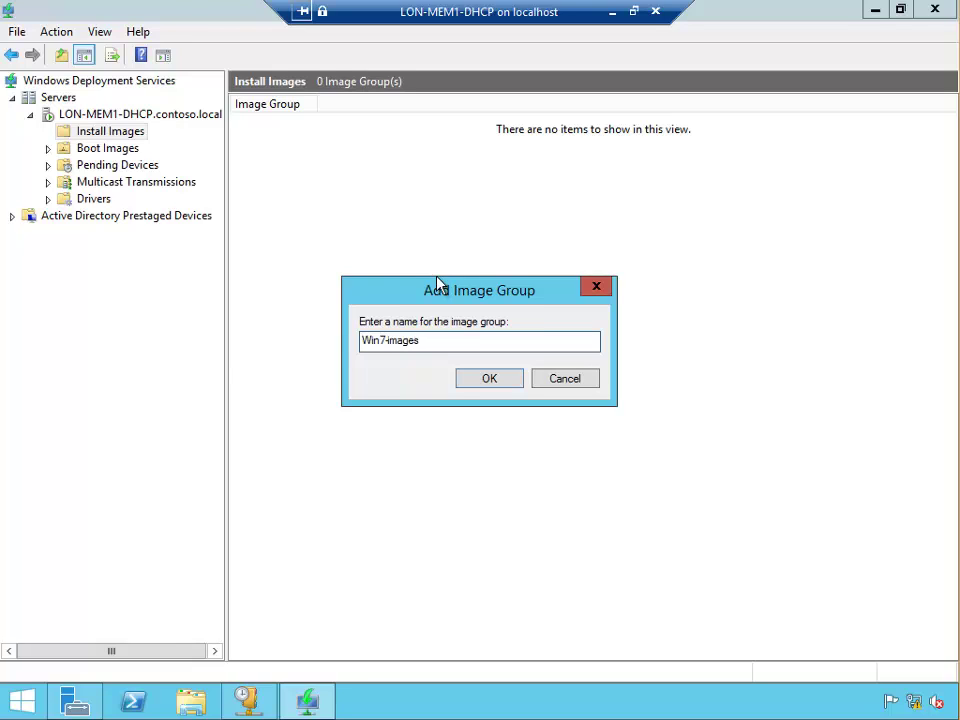
key("Return")
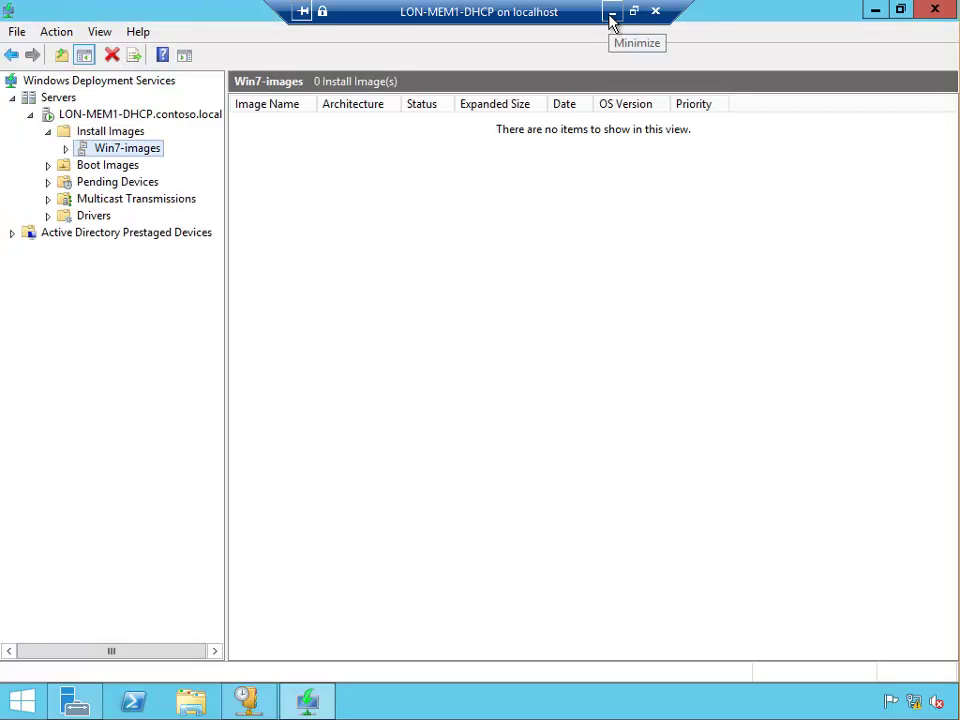
left_click(612, 17)
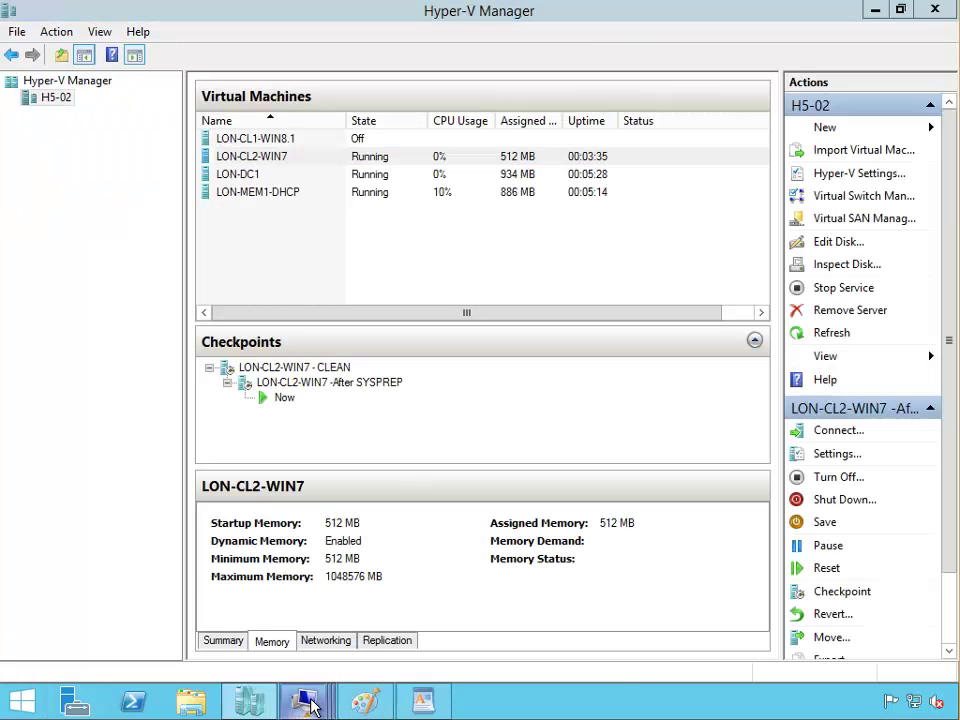
Step: In LON-CL2-WIN7's capture wizard, enable uploading to a WDS server and start the server name with 'lon'
mouse_move(306, 698)
left_click(497, 627)
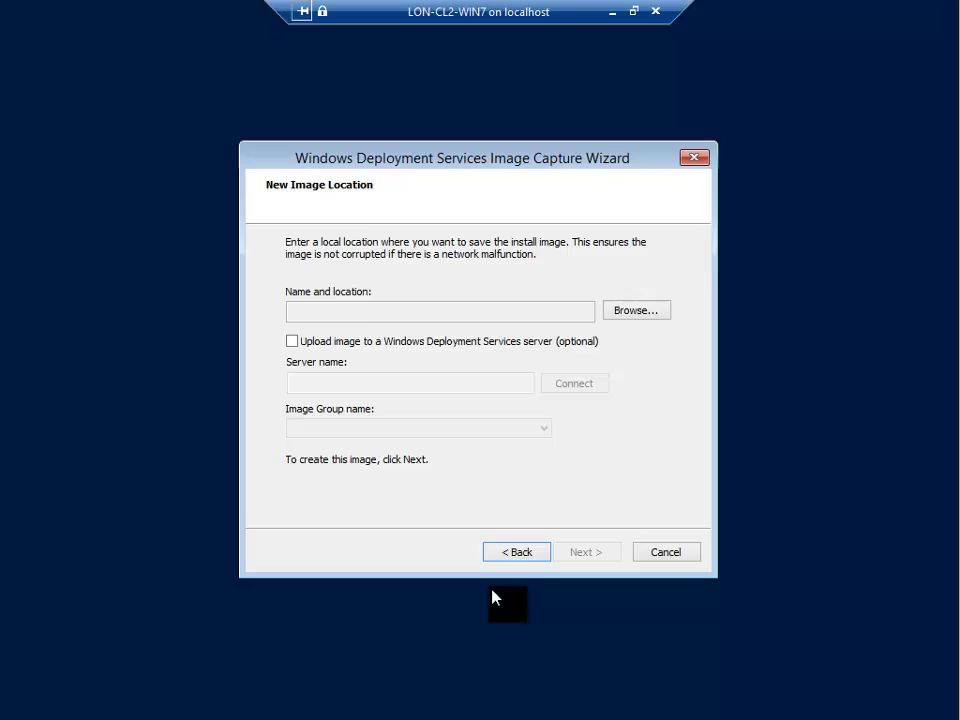
left_click(294, 341)
left_click(344, 384)
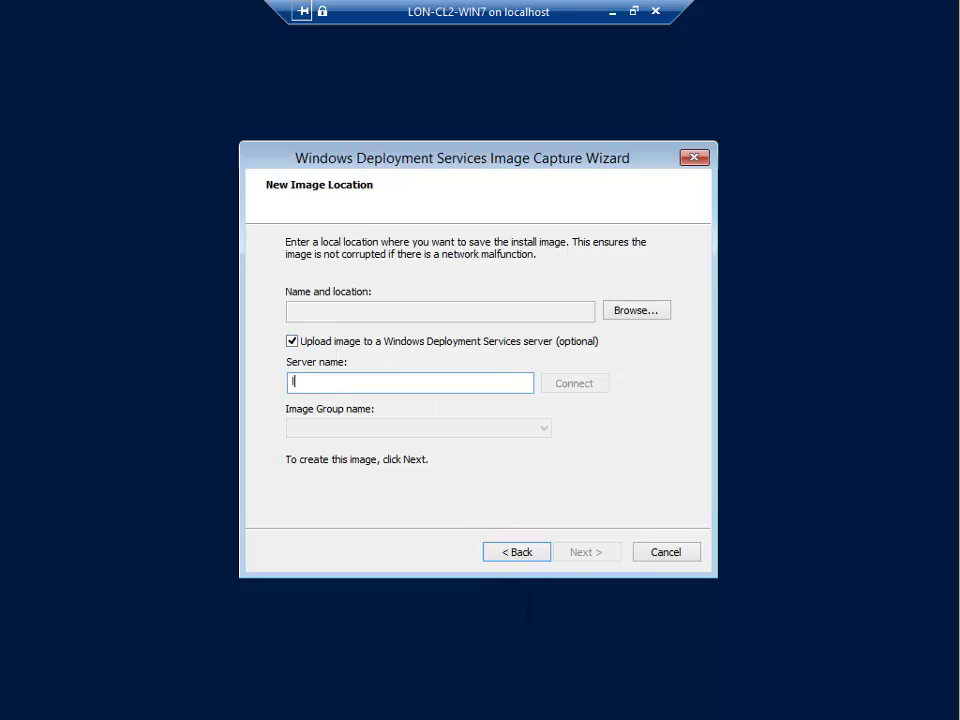
type("lon-dc")
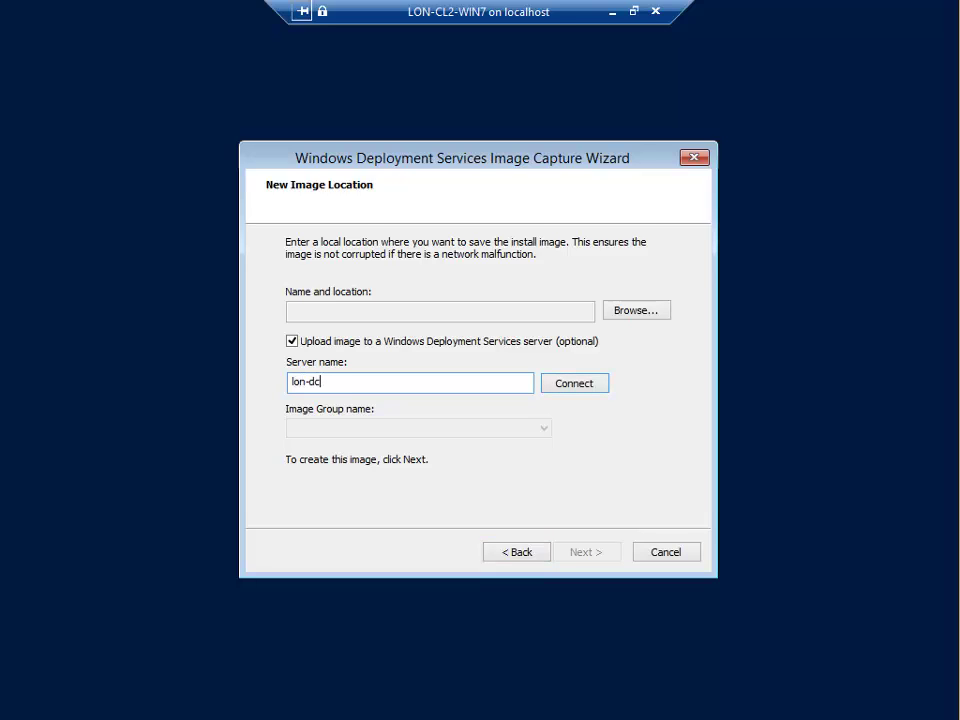
Step: Check the LON-MEM1-DHCP deployment console, then continue the server name with 'me'
left_click(612, 12)
mouse_move(311, 707)
left_click(300, 632)
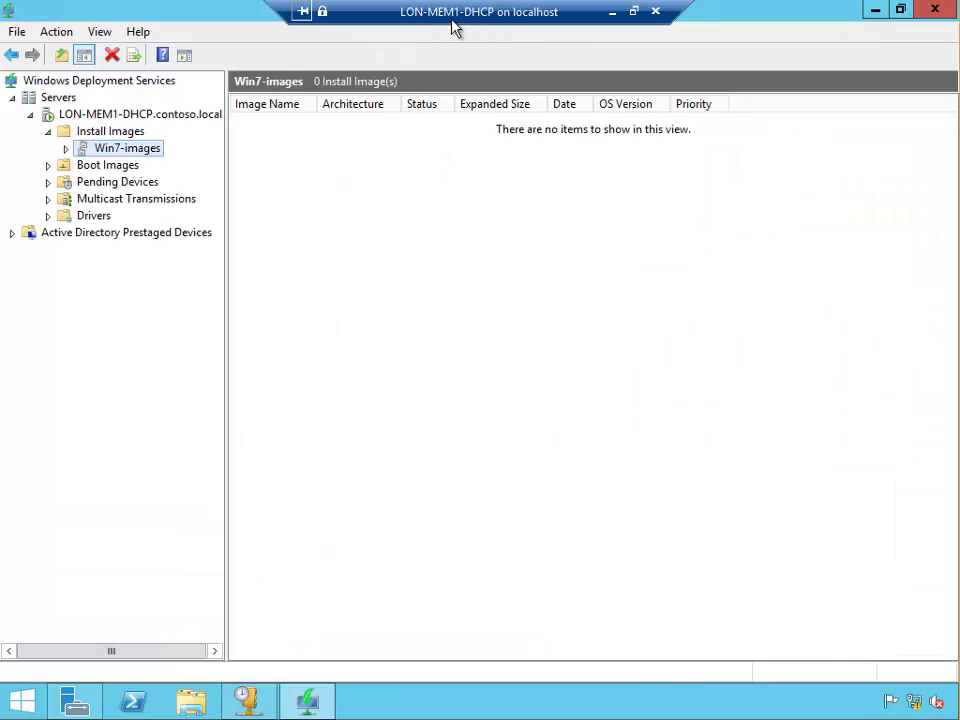
left_click(612, 12)
mouse_move(304, 703)
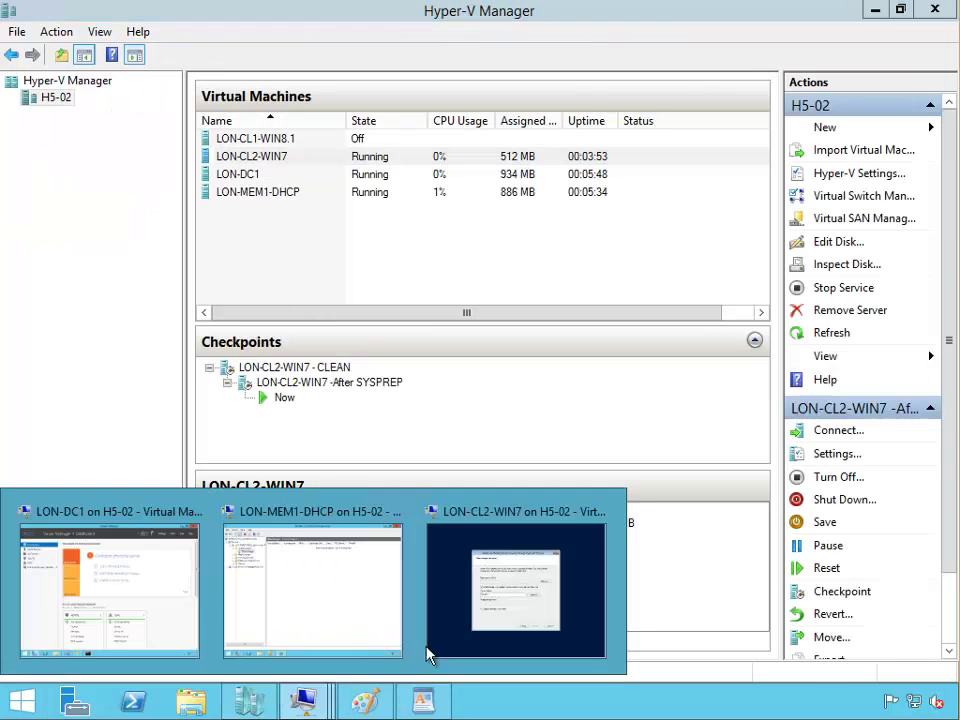
left_click(455, 640)
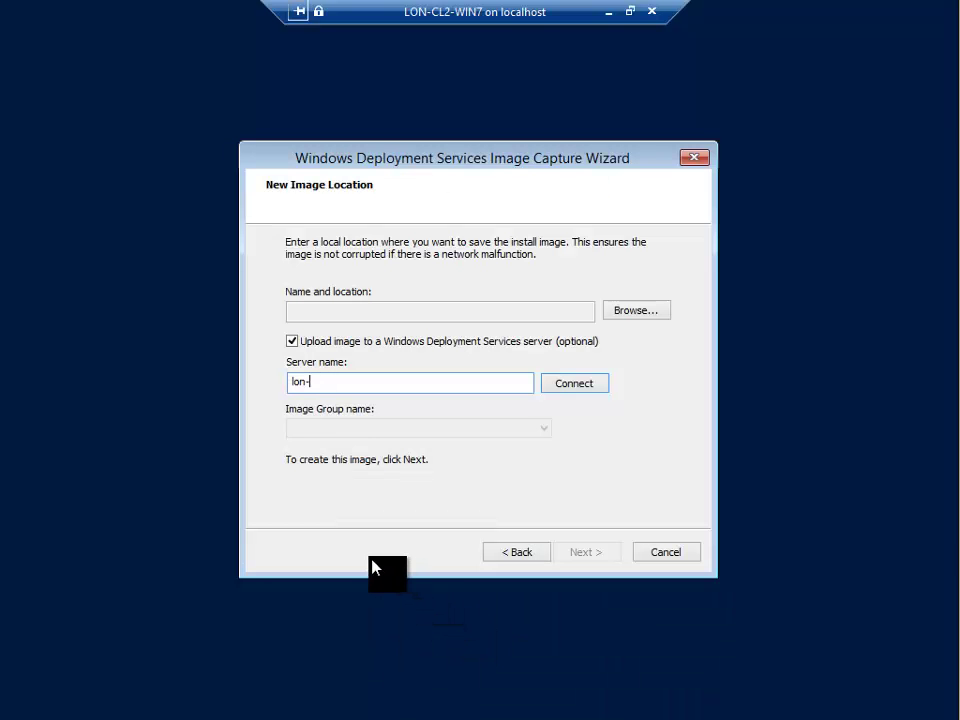
type("me")
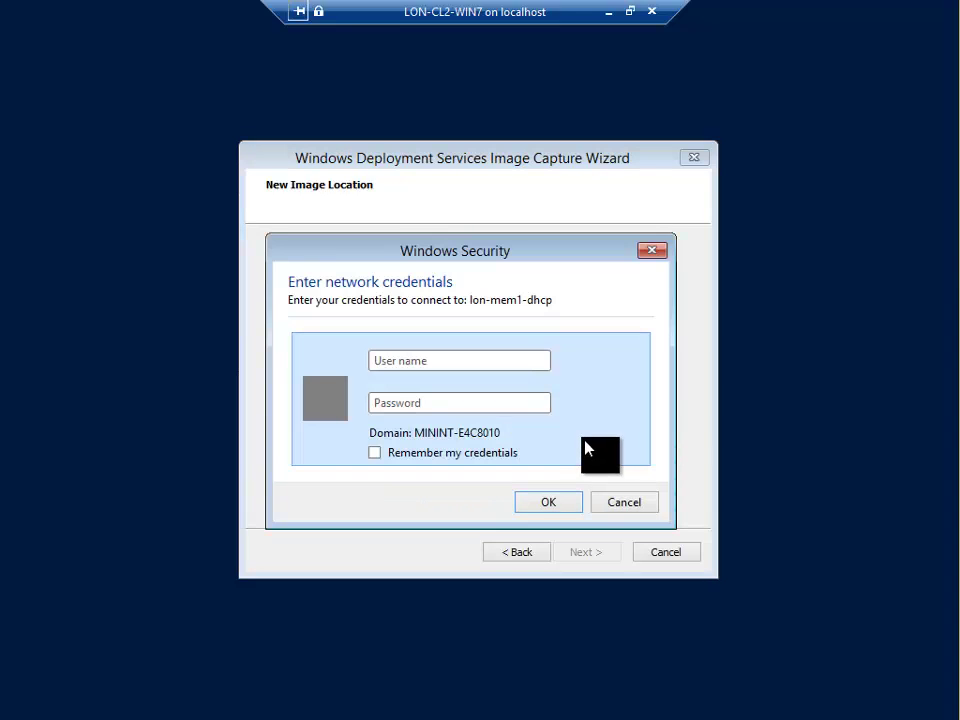
Step: Finish the server name lon-mem1-dhcp, connect with network credentials, and select the Win7-images group
type("adP")
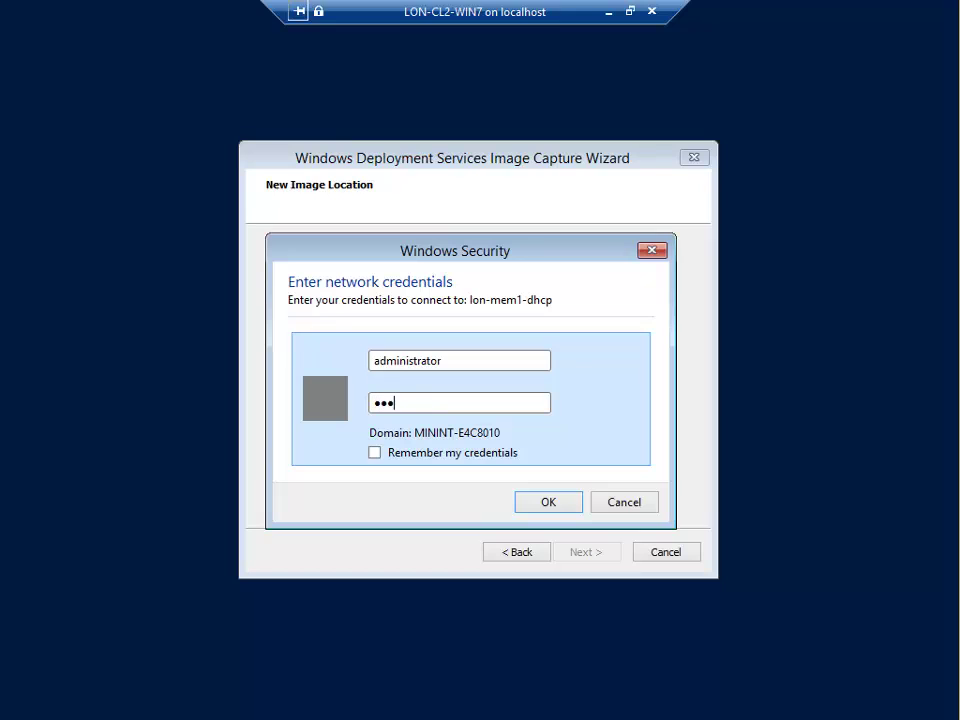
left_click(538, 508)
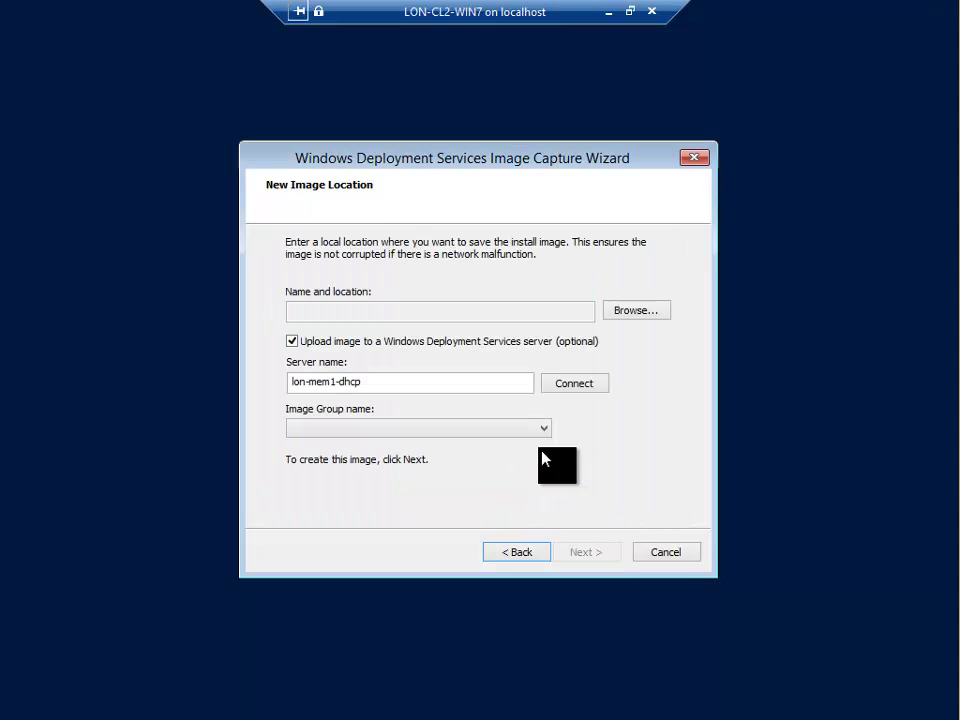
left_click(536, 432)
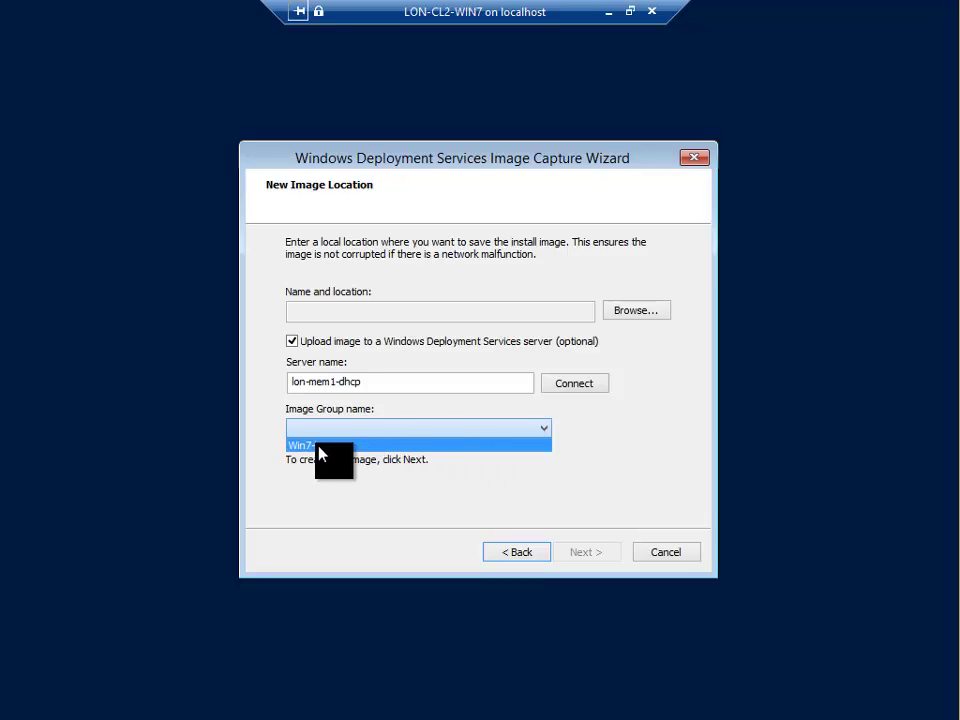
left_click(318, 445)
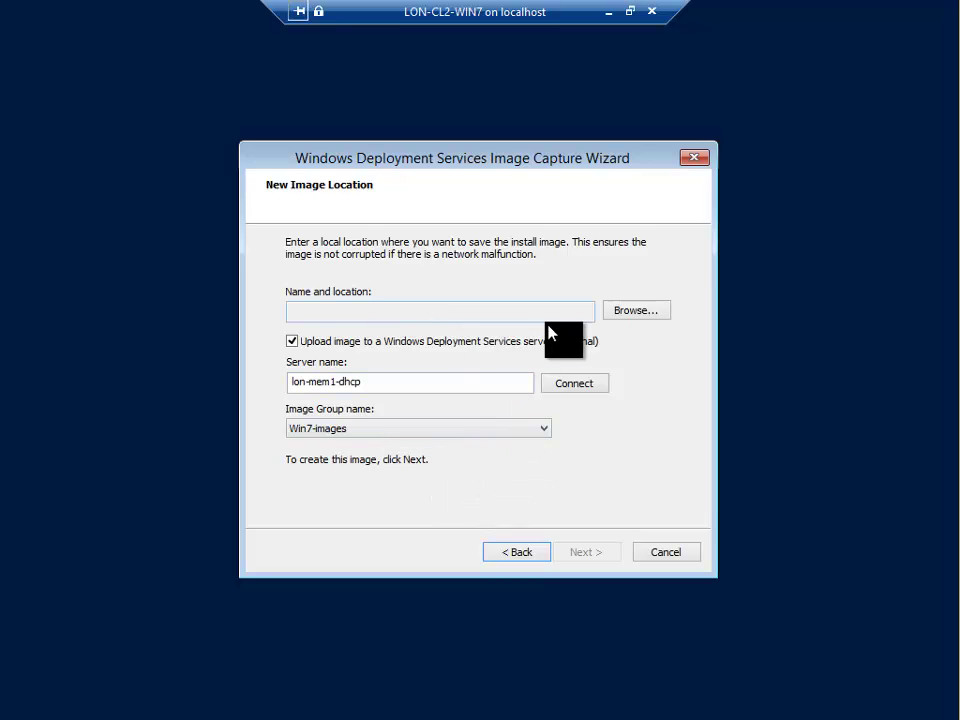
Step: Save the local image copy as D:\win-7-image.wim and start capturing
left_click(618, 313)
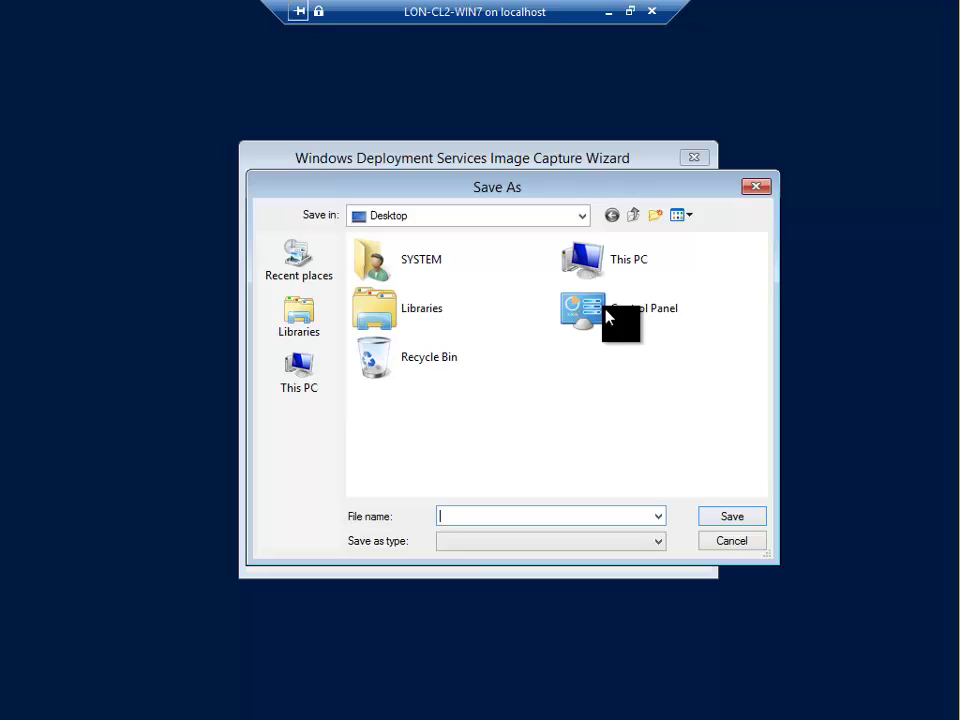
left_click(326, 365)
left_click(765, 458)
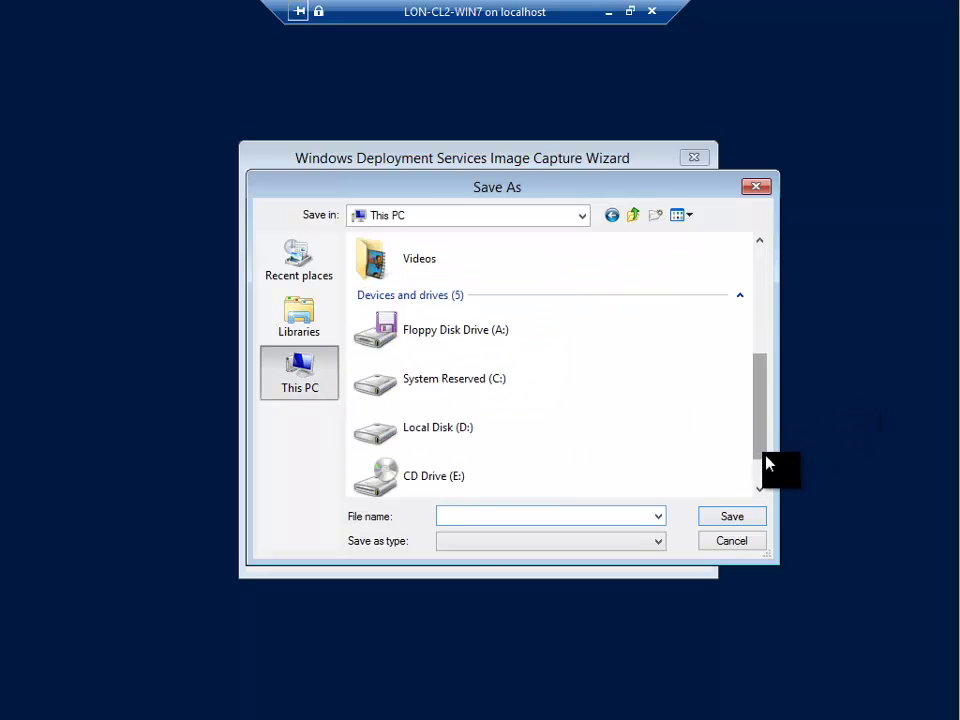
left_click(459, 381)
double_click(450, 433)
left_click(516, 514)
type("w")
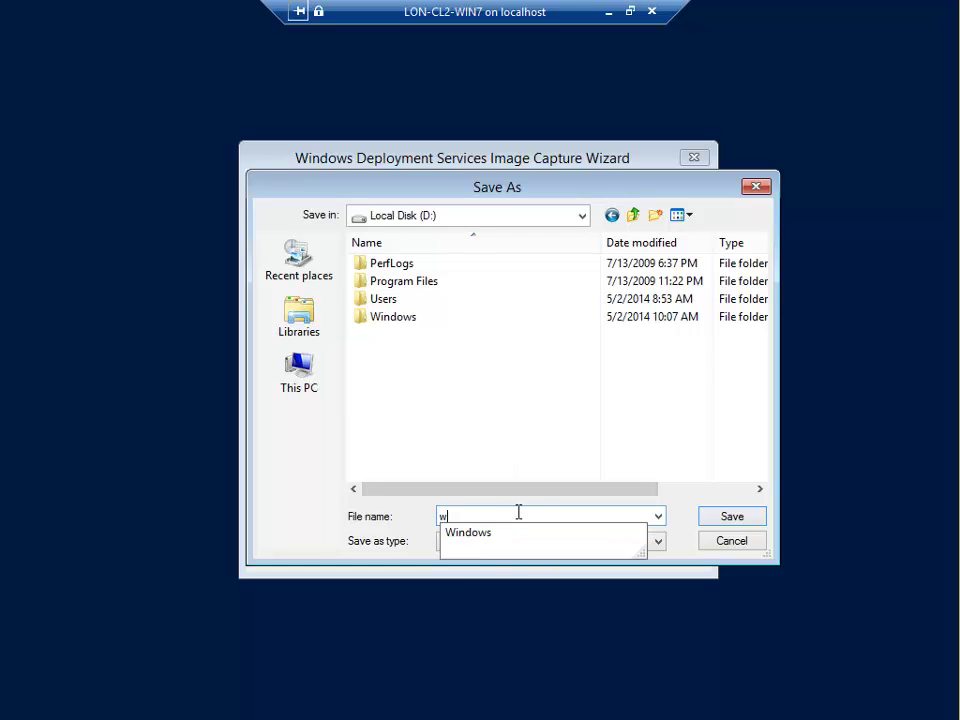
type("in-7-image")
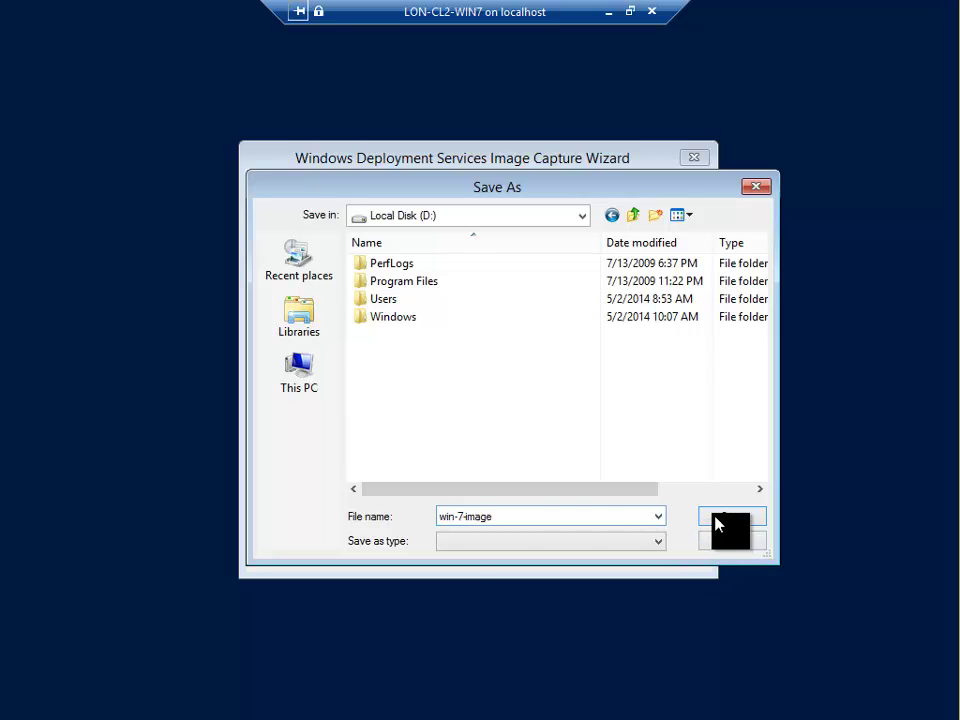
left_click(716, 519)
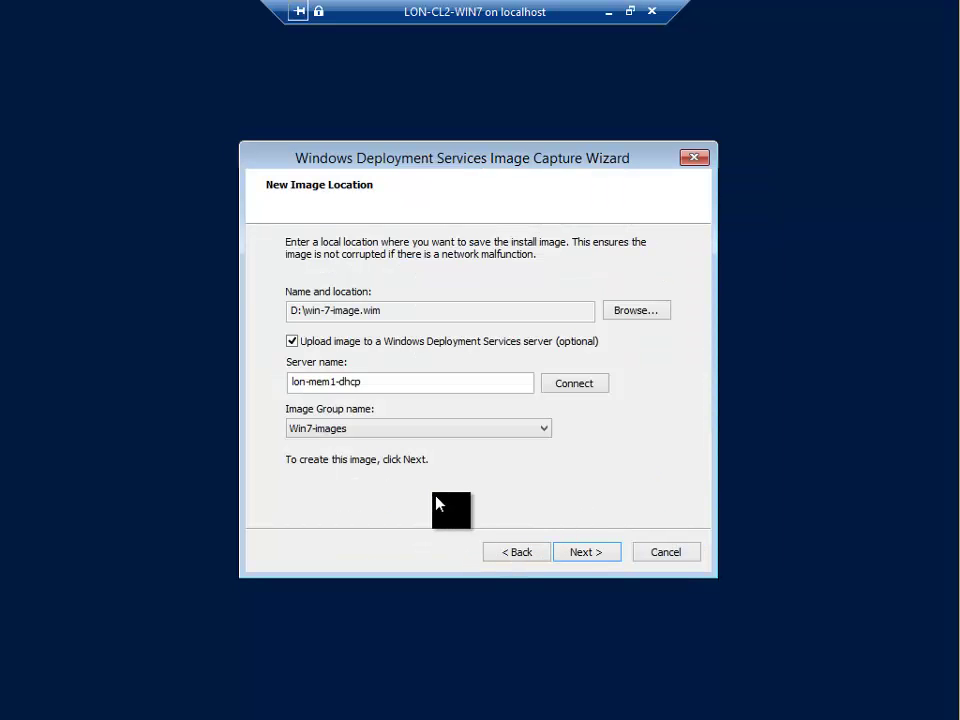
left_click(602, 557)
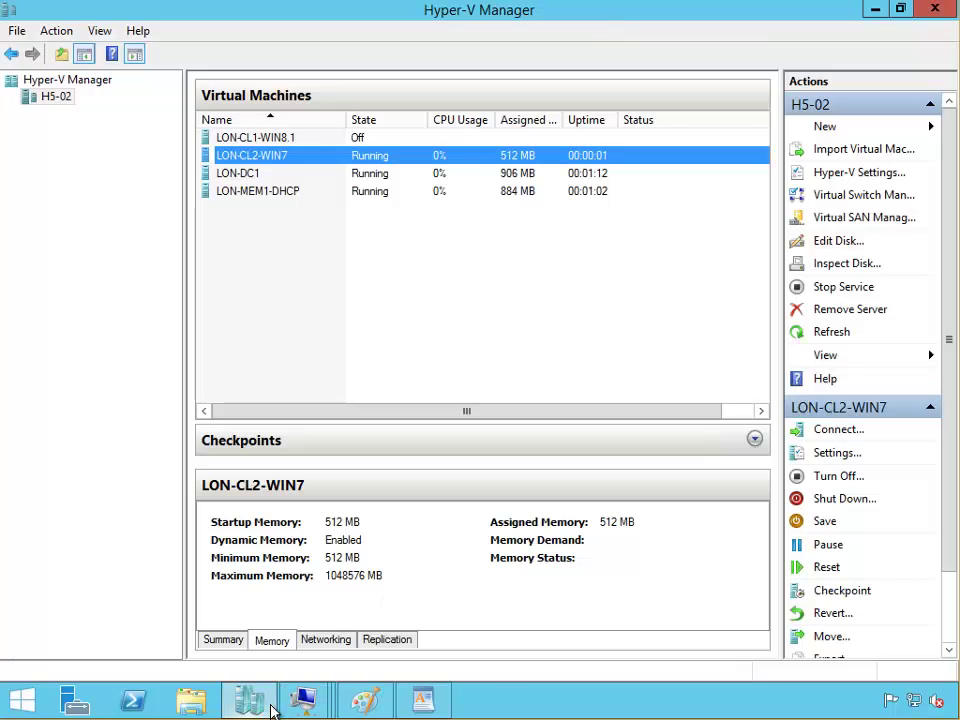
Step: Briefly view LON-CL2-WIN7's console from Hyper-V Manager, then turn the VM off
left_click(270, 706)
left_click(271, 706)
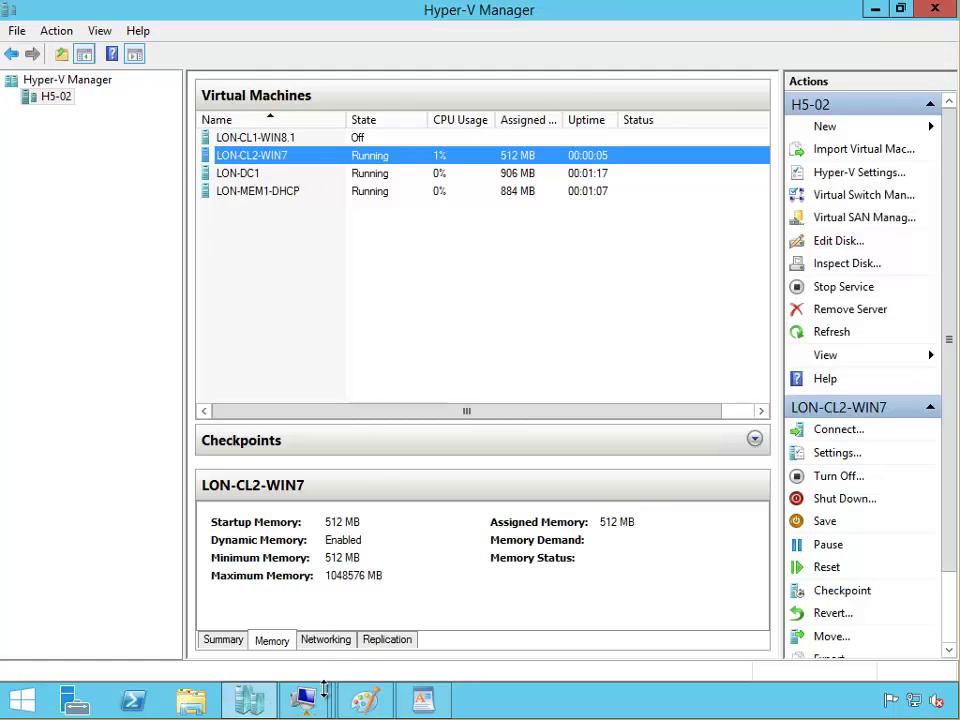
double_click(276, 165)
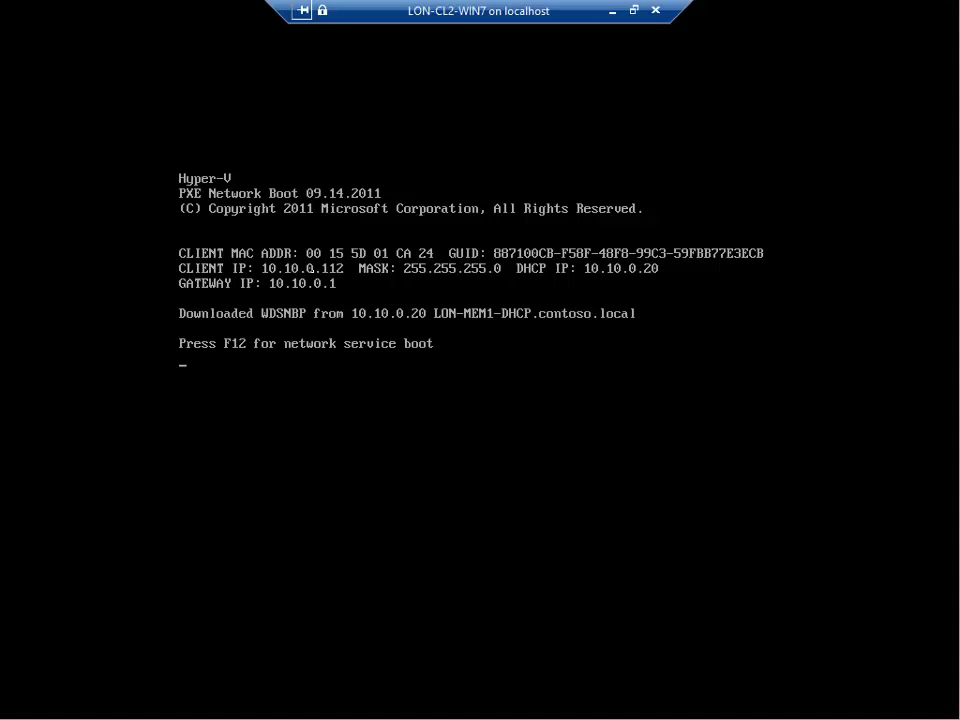
left_click(613, 11)
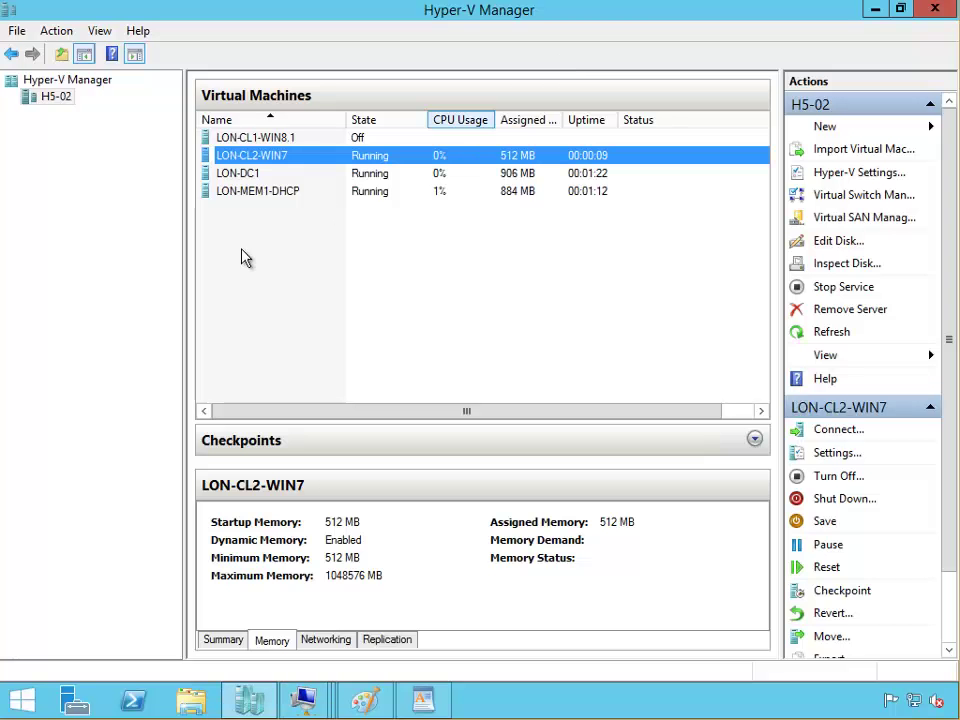
right_click(258, 158)
left_click(300, 216)
left_click(504, 381)
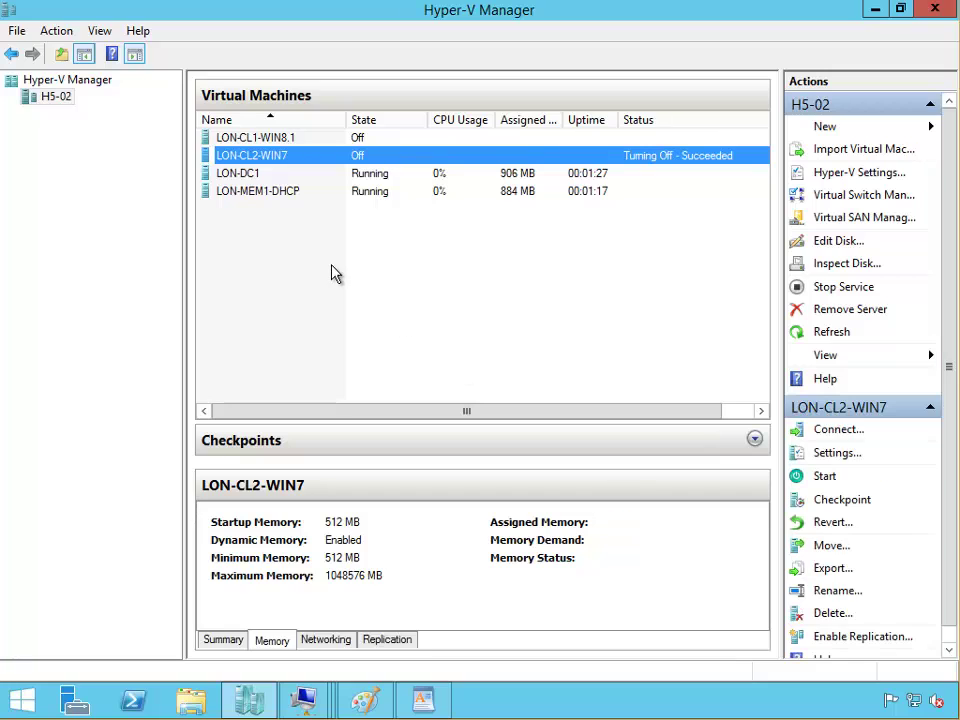
Step: Connect to LON-MEM1-DHCP in full screen and sign in with the account password
double_click(270, 199)
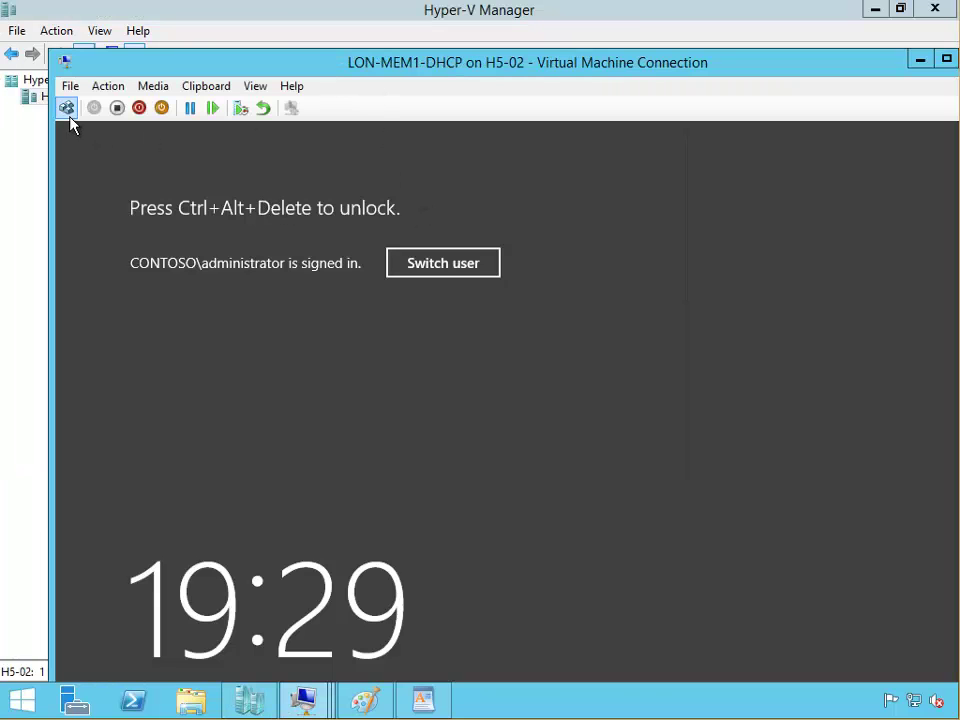
left_click(66, 108)
double_click(333, 68)
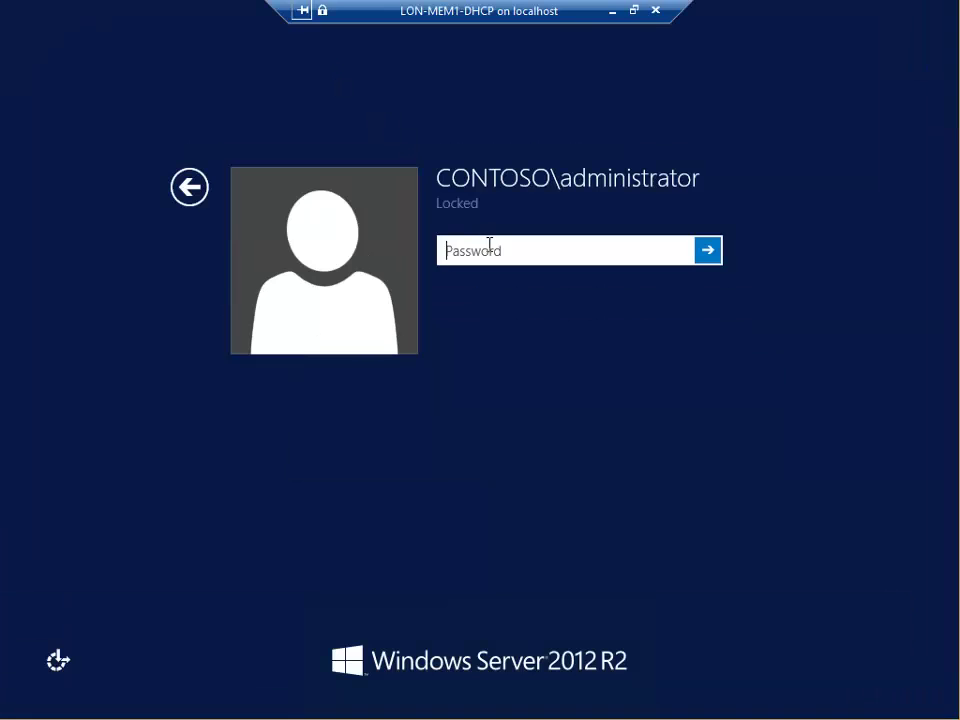
type("Pa$$w0r")
type("d")
key("Return")
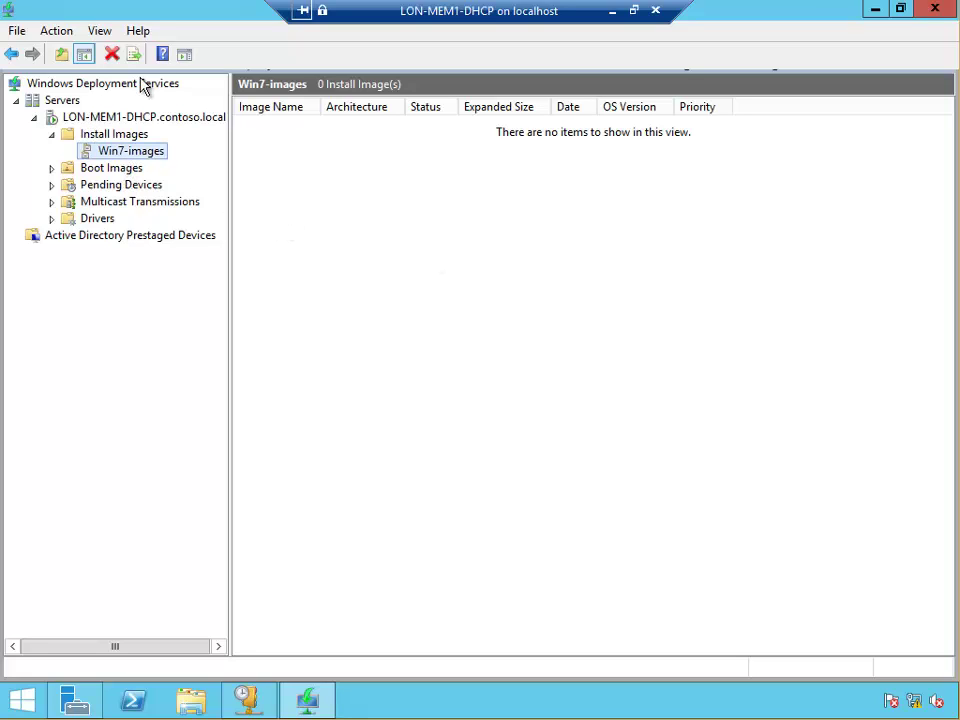
Step: Refresh the deployment server and open Win7-images, widening Image Name to read win7-best-image
left_click(108, 117)
left_click(114, 56)
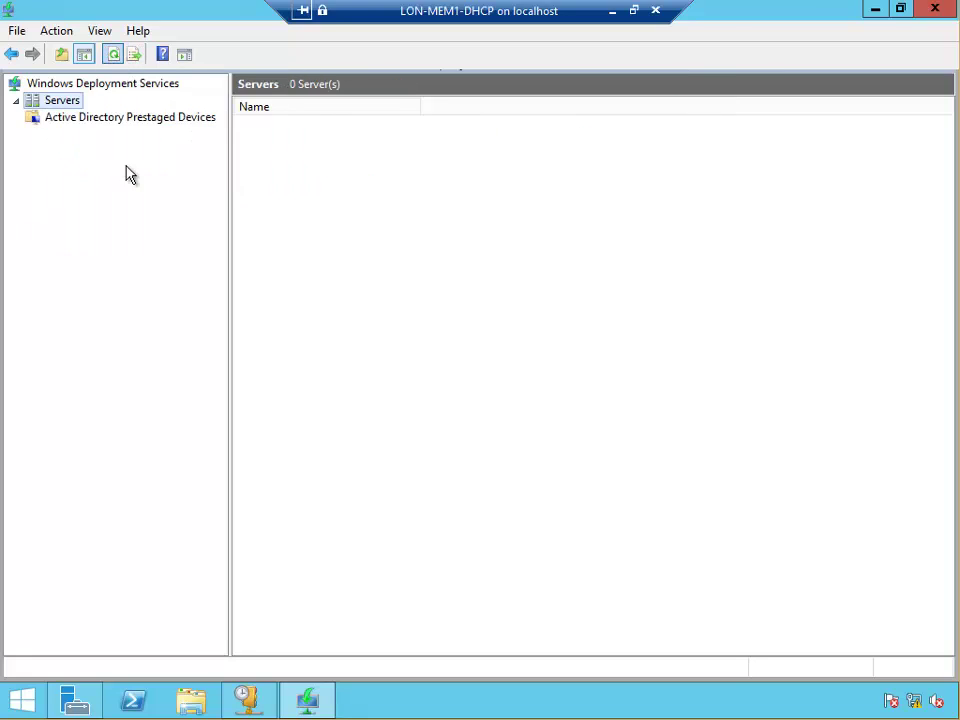
left_click(34, 117)
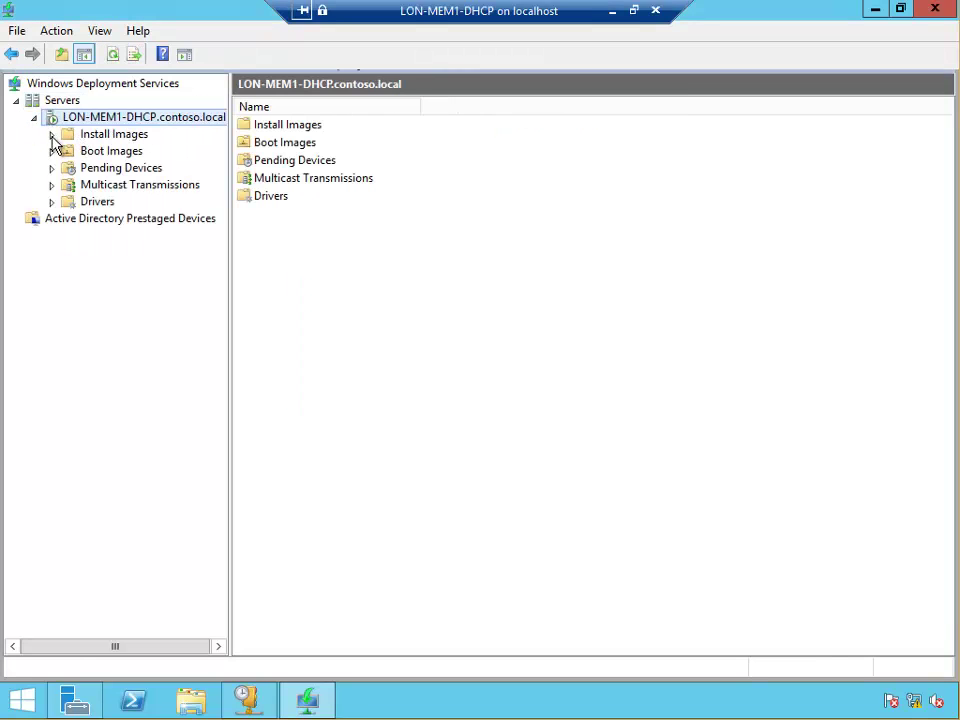
left_click(51, 134)
left_click(122, 152)
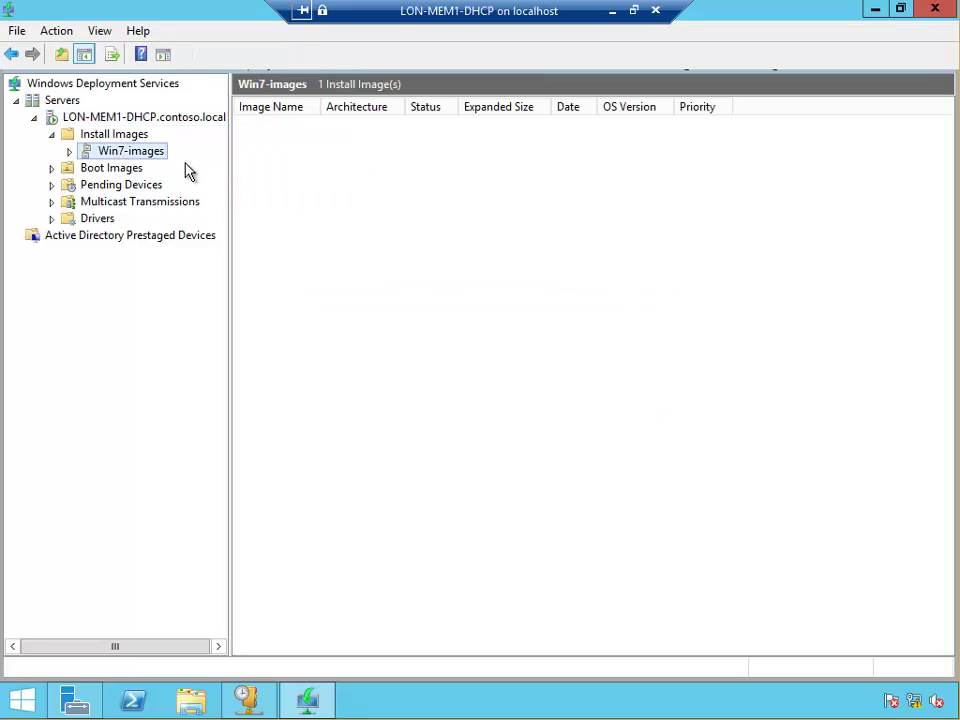
left_click_drag(317, 106, 407, 106)
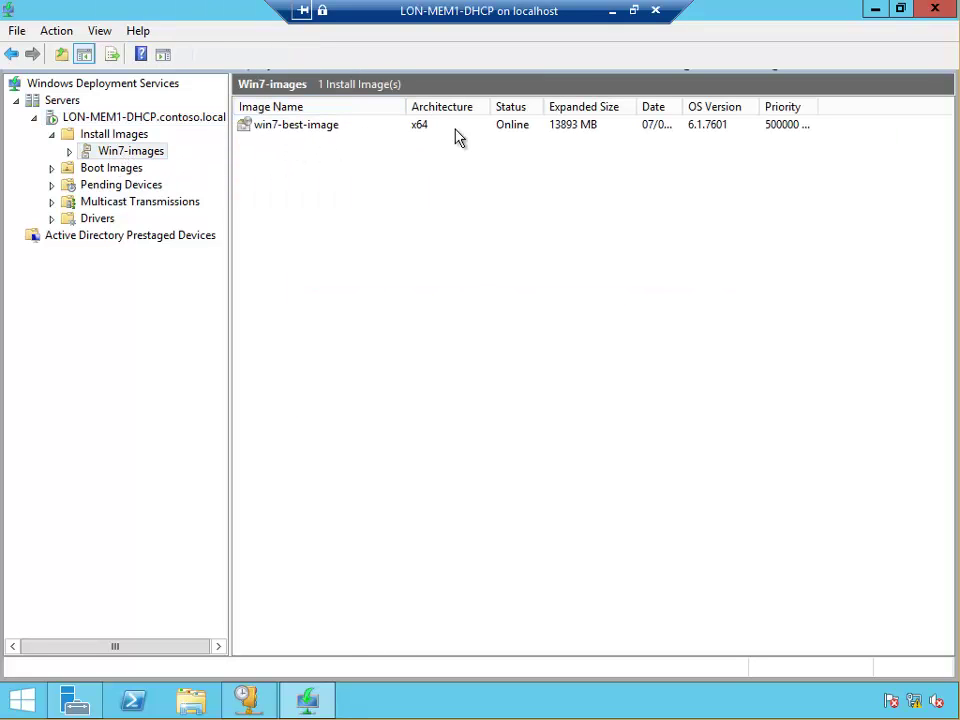
Step: Start a new virtual machine from the host's Actions pane and name it Bare-Machine
left_click(612, 12)
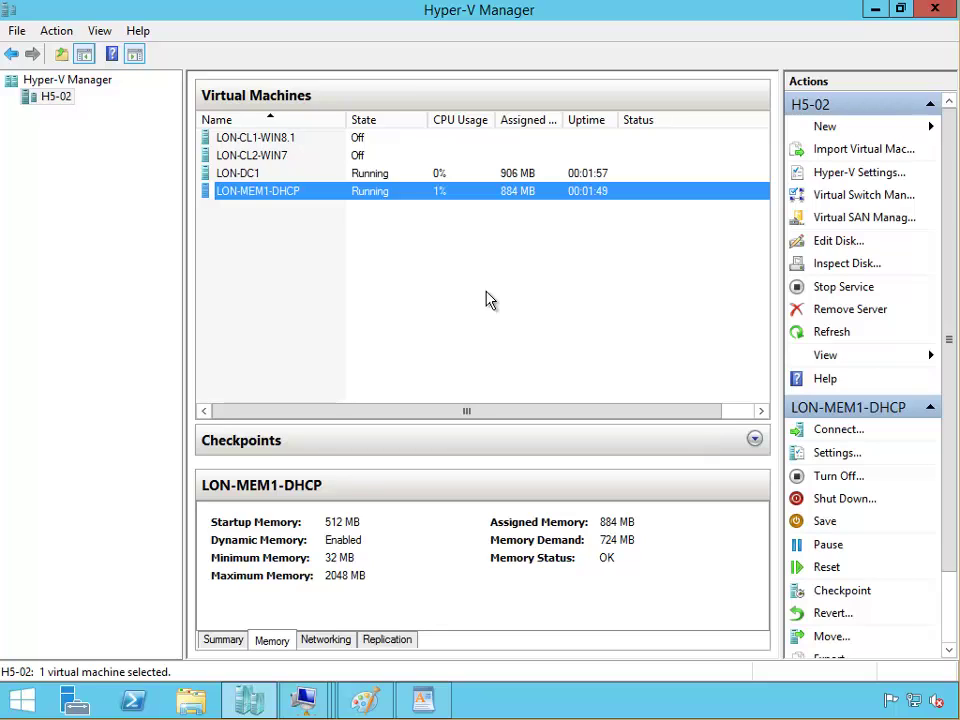
left_click_drag(487, 300, 429, 279)
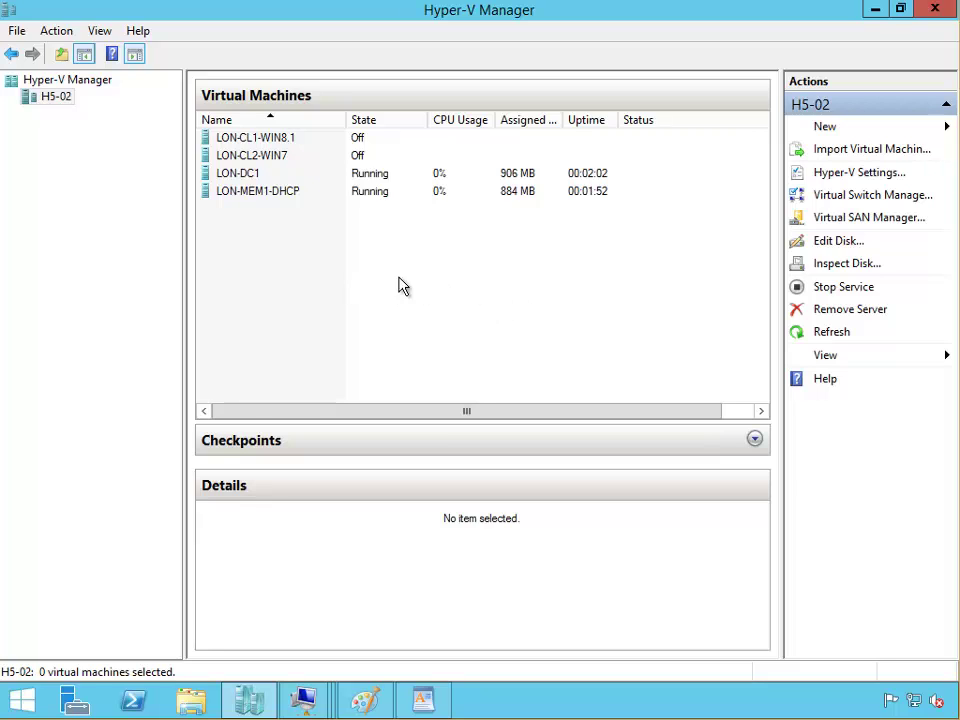
left_click(826, 128)
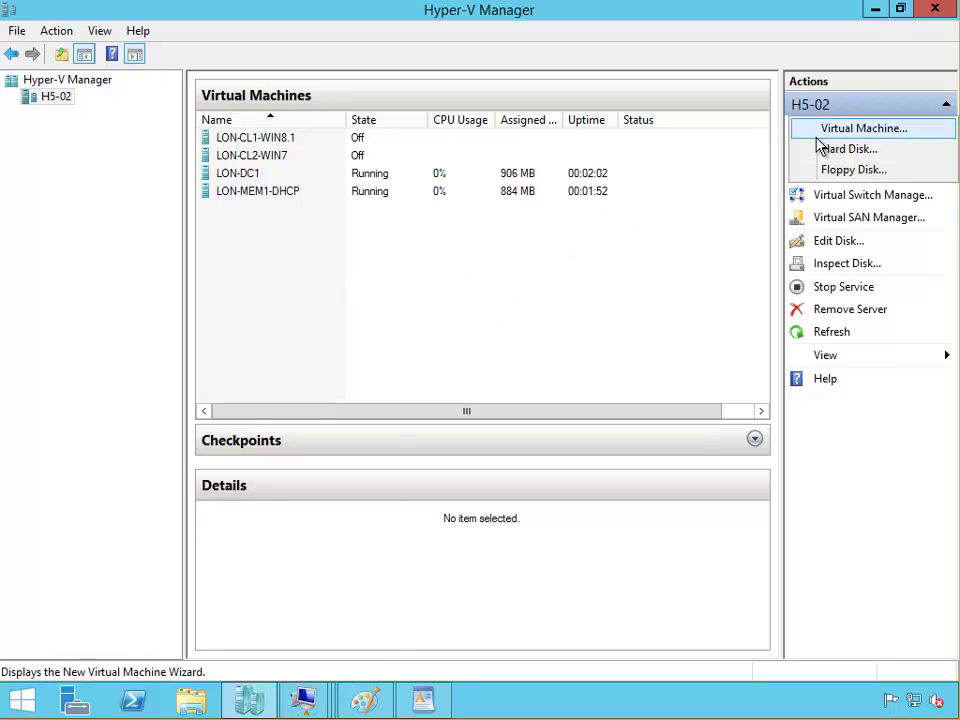
left_click(828, 130)
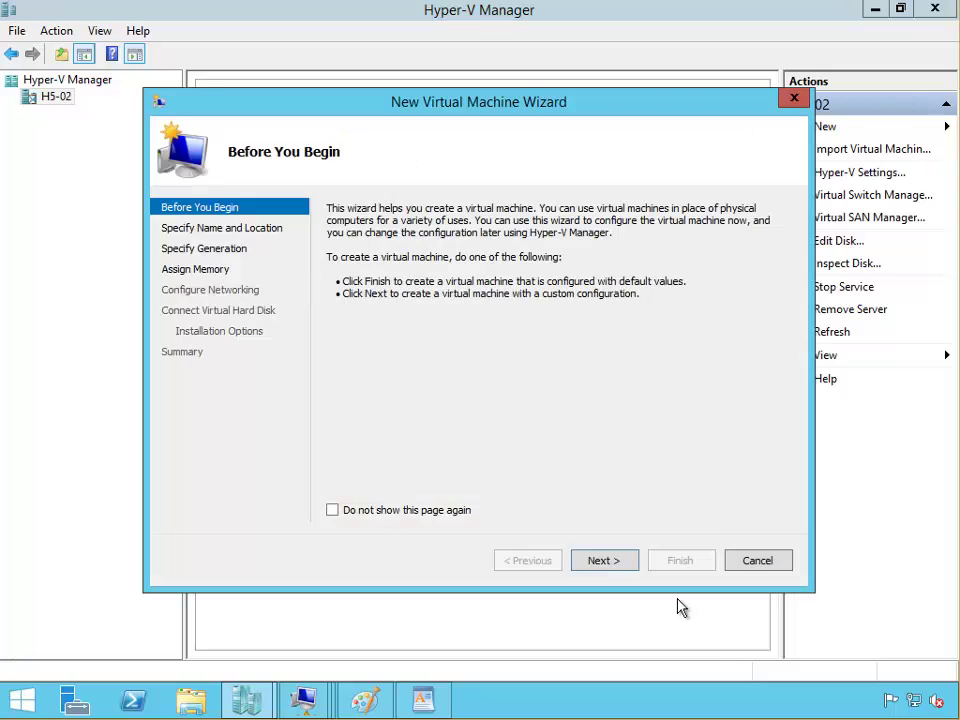
left_click(605, 566)
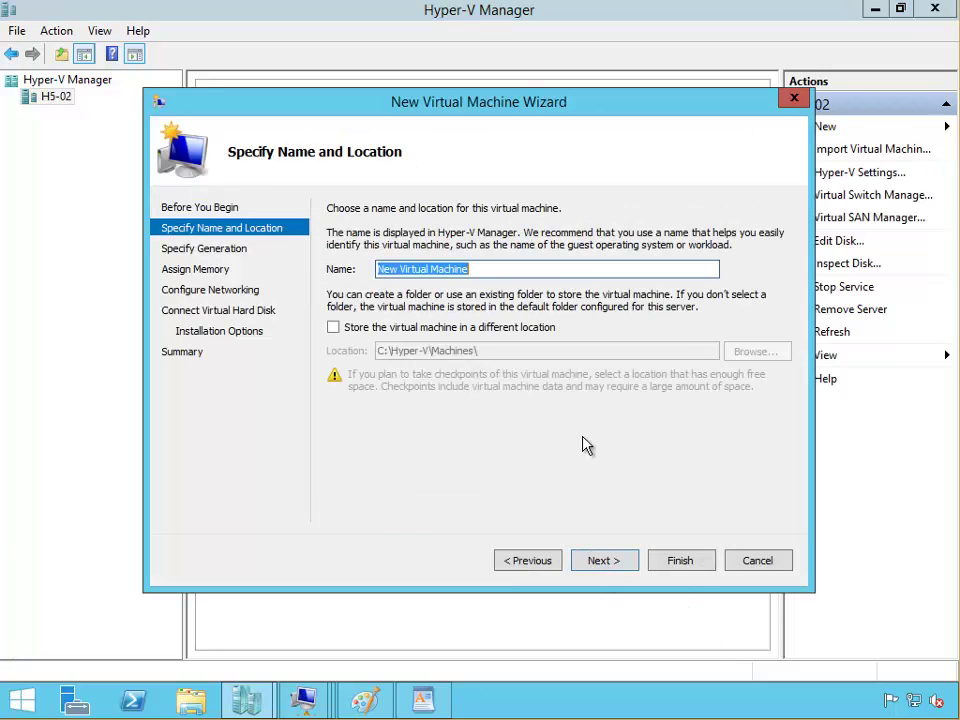
type("Bare-")
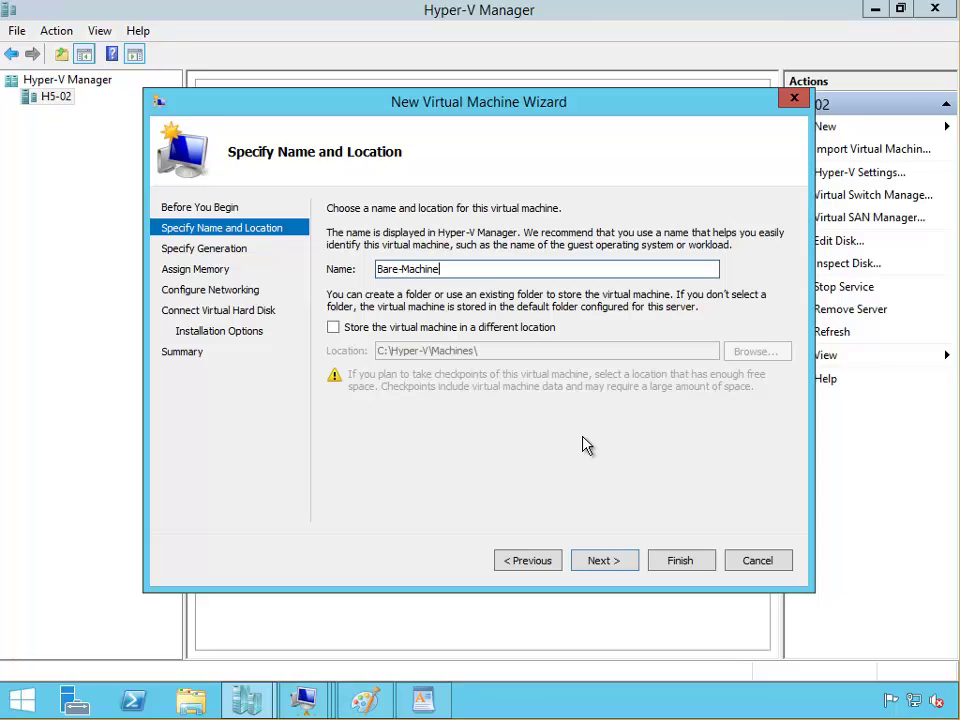
Step: Keep default generation, enable dynamic memory, leave the network disconnected, and accept a new 127 GB disk
left_click(619, 568)
left_click(625, 566)
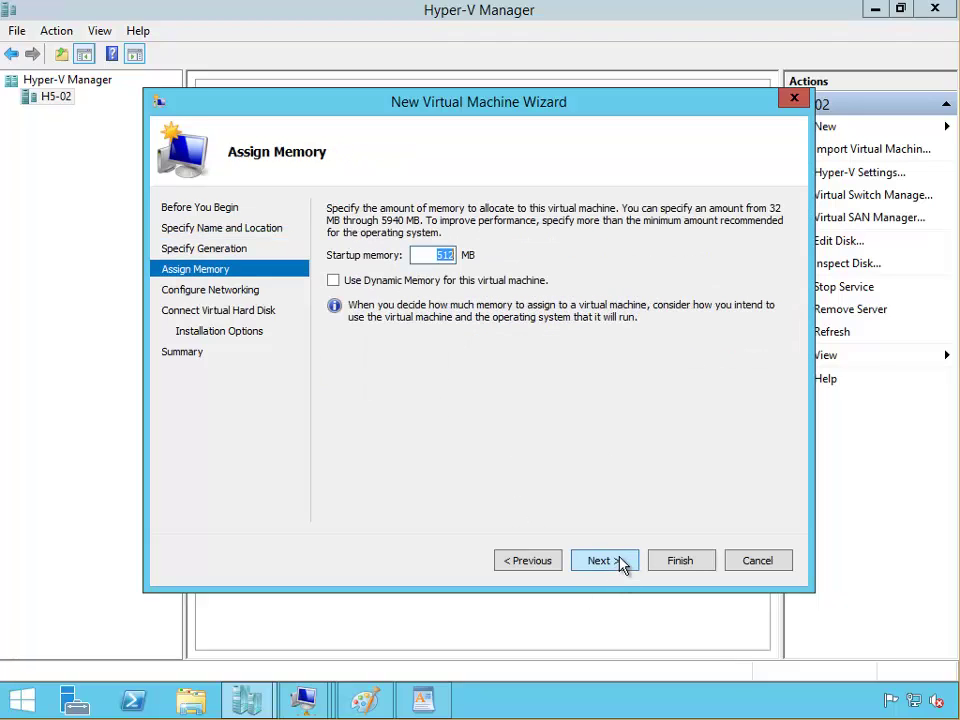
left_click(386, 283)
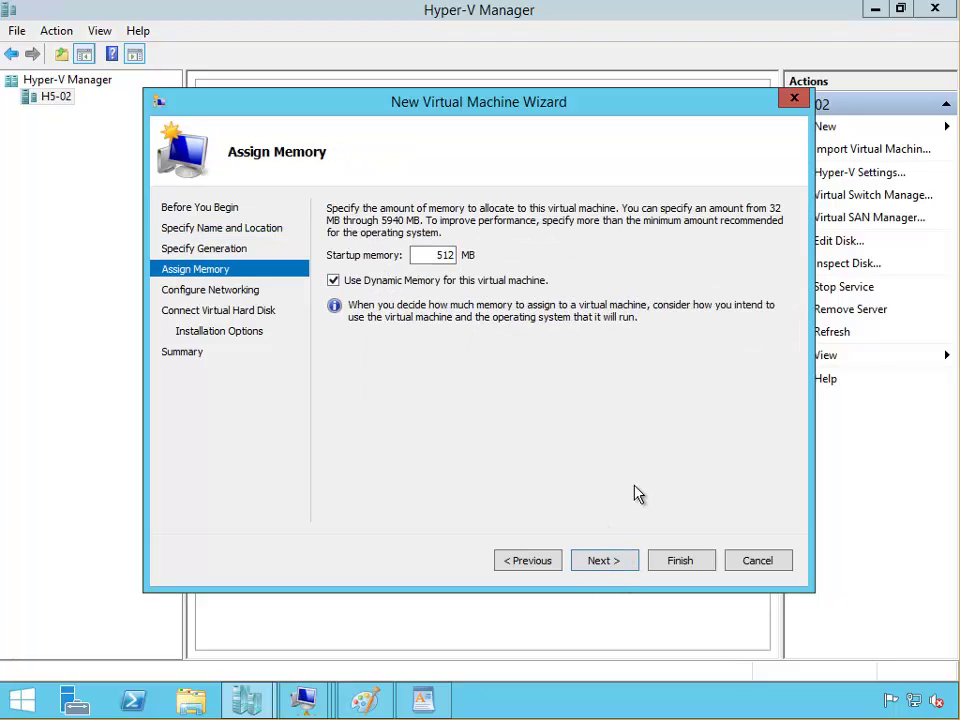
left_click(619, 566)
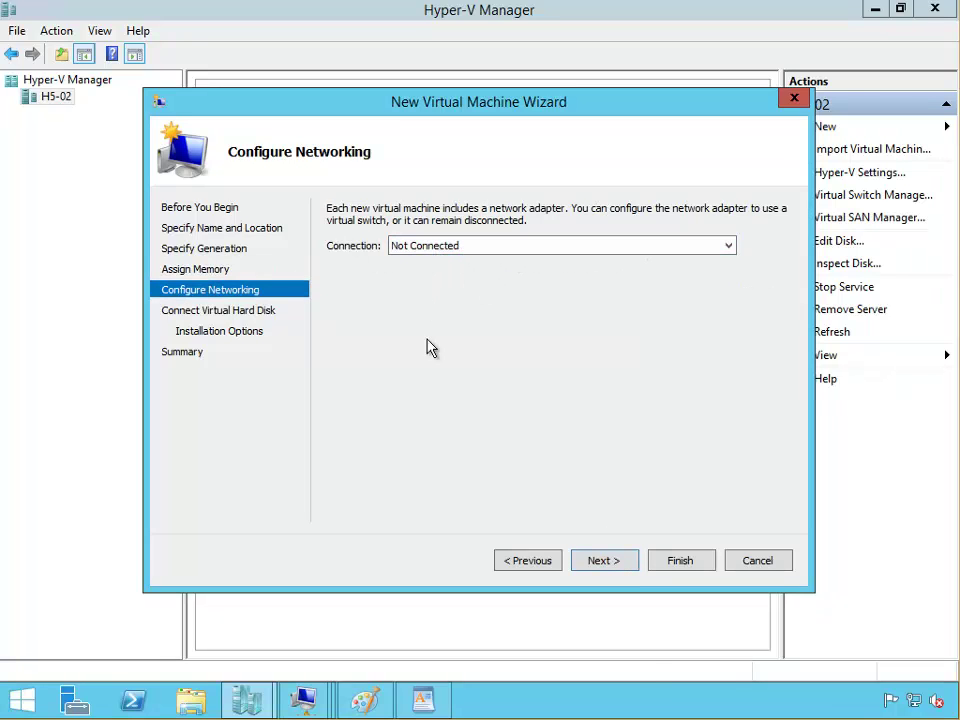
left_click(606, 566)
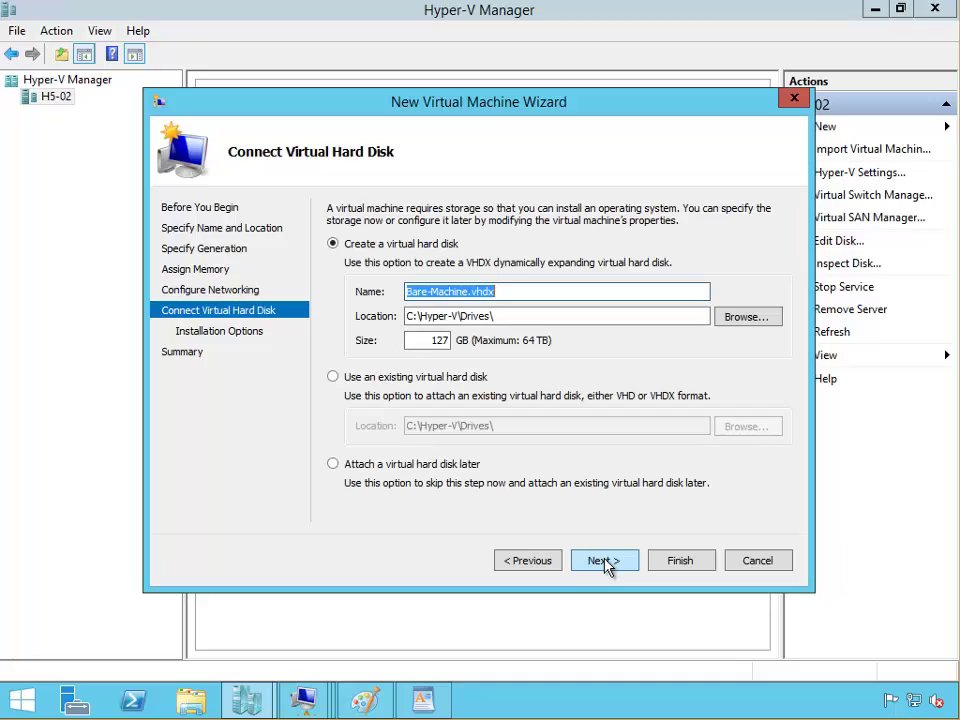
left_click(602, 566)
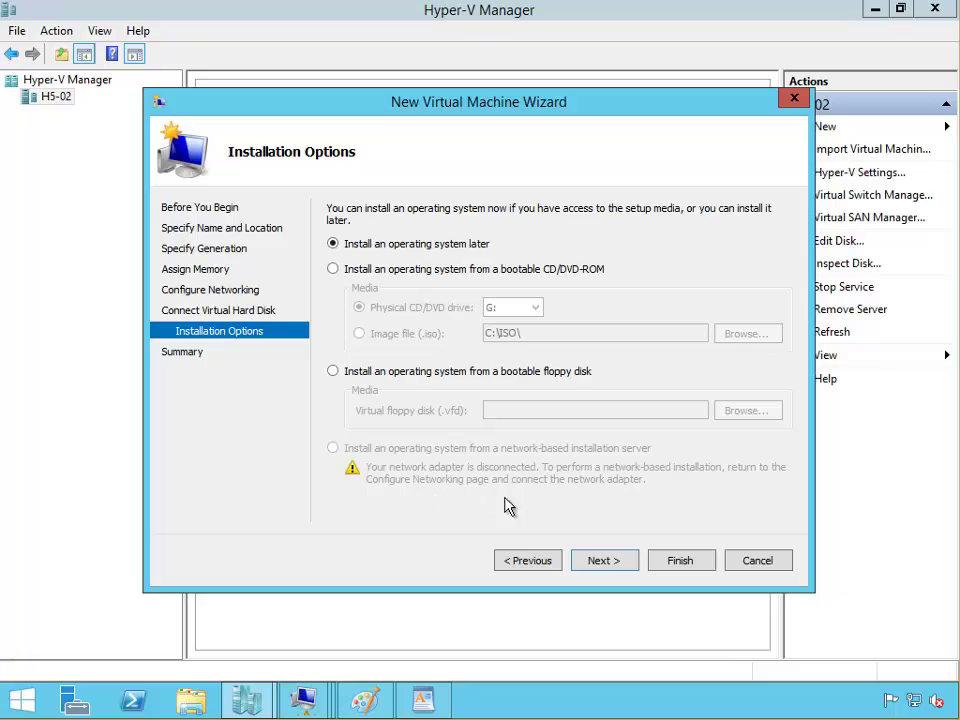
left_click(653, 565)
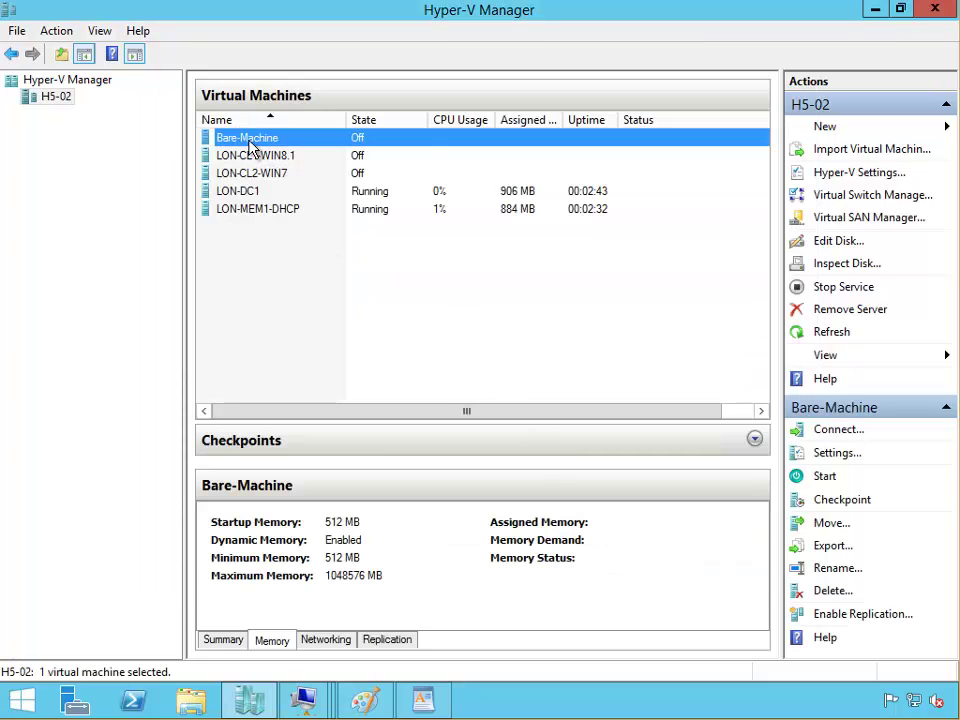
Step: In Bare-Machine's settings, remove the standard network adapter and apply
right_click(252, 141)
left_click(308, 180)
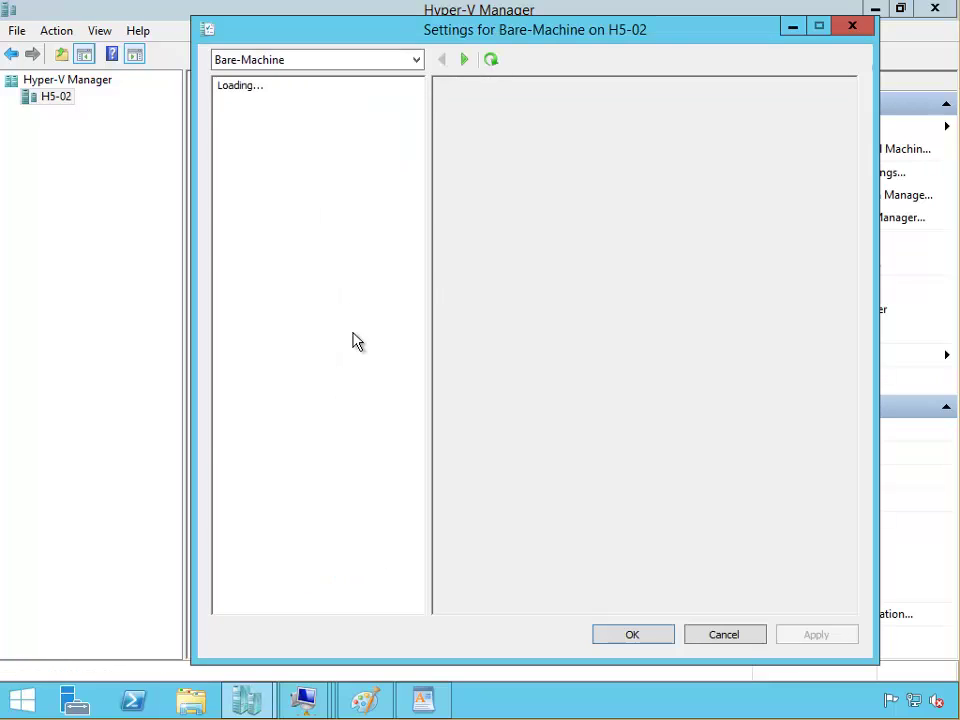
left_click(286, 340)
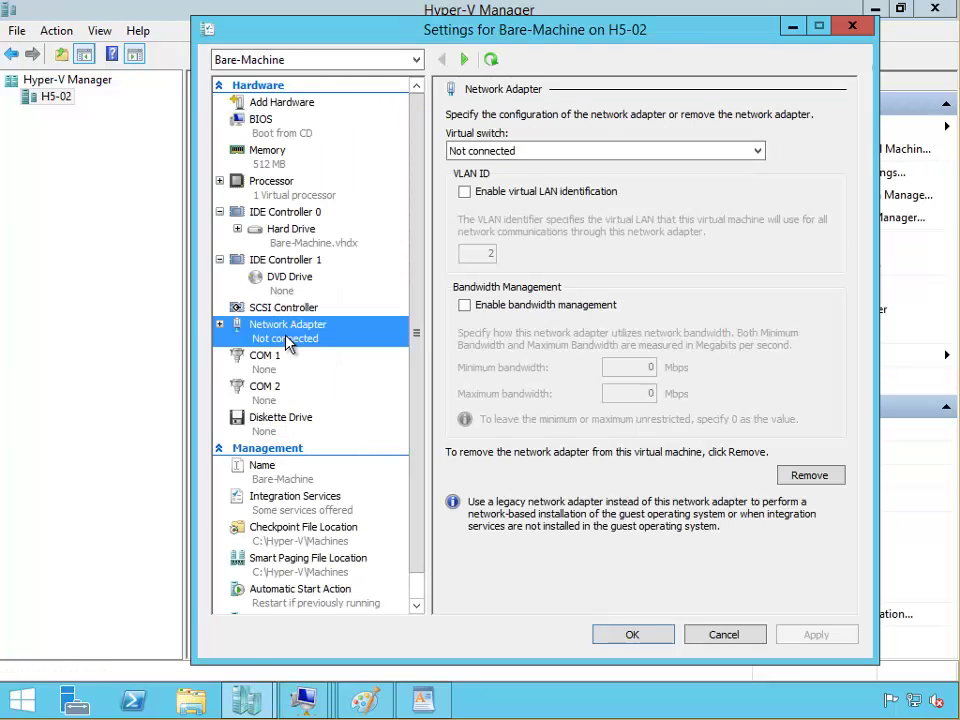
left_click(810, 476)
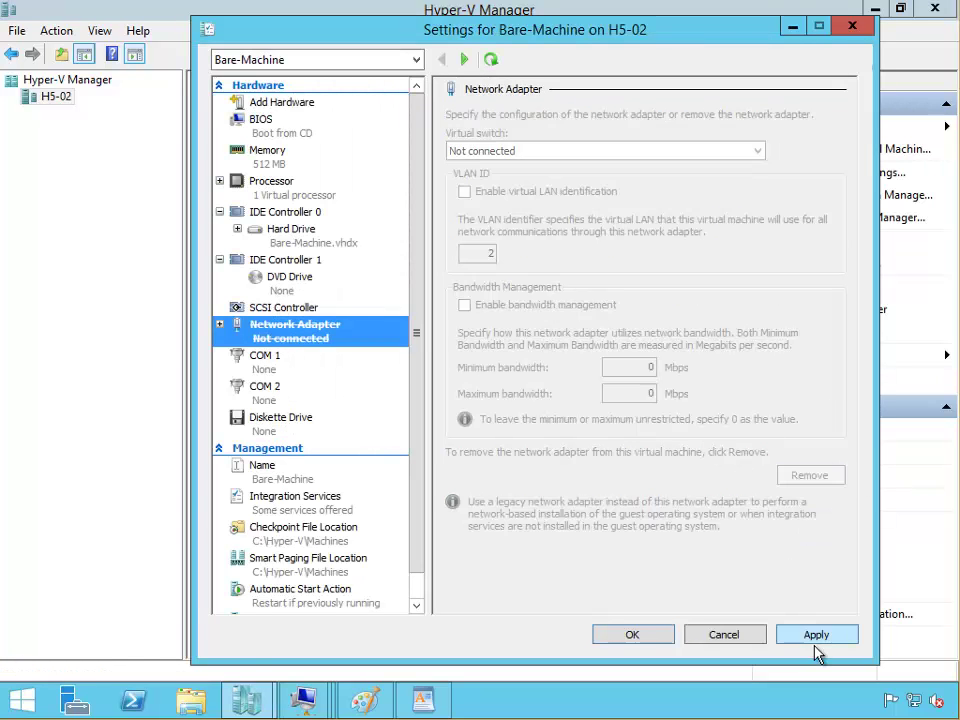
left_click(818, 632)
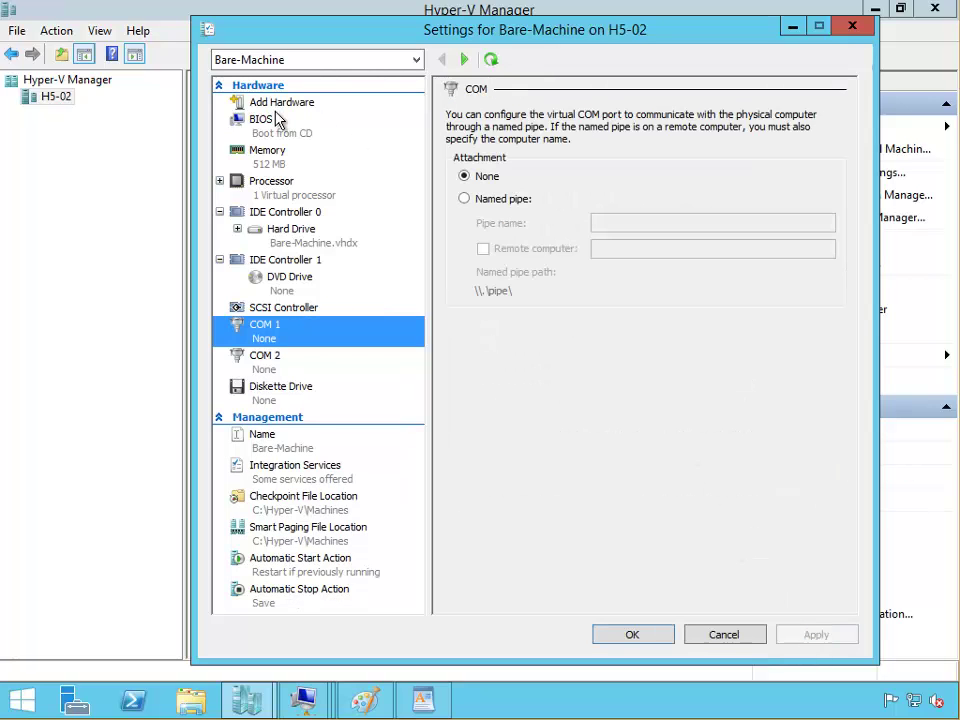
Step: Add a legacy network adapter connected to the LON-SW switch and apply
left_click(256, 121)
left_click(280, 104)
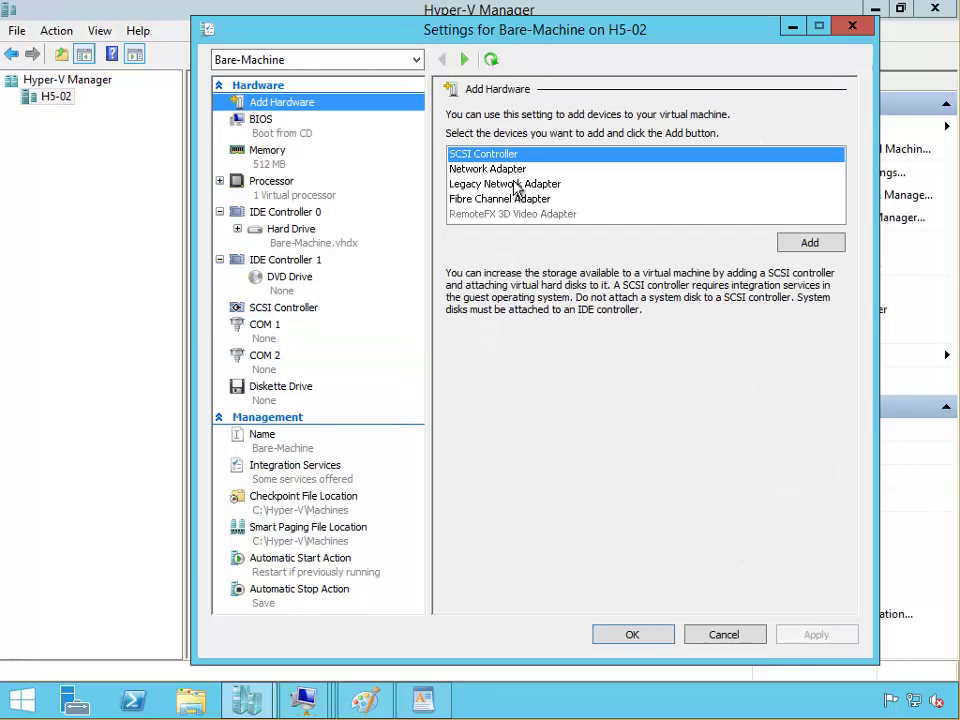
left_click(495, 186)
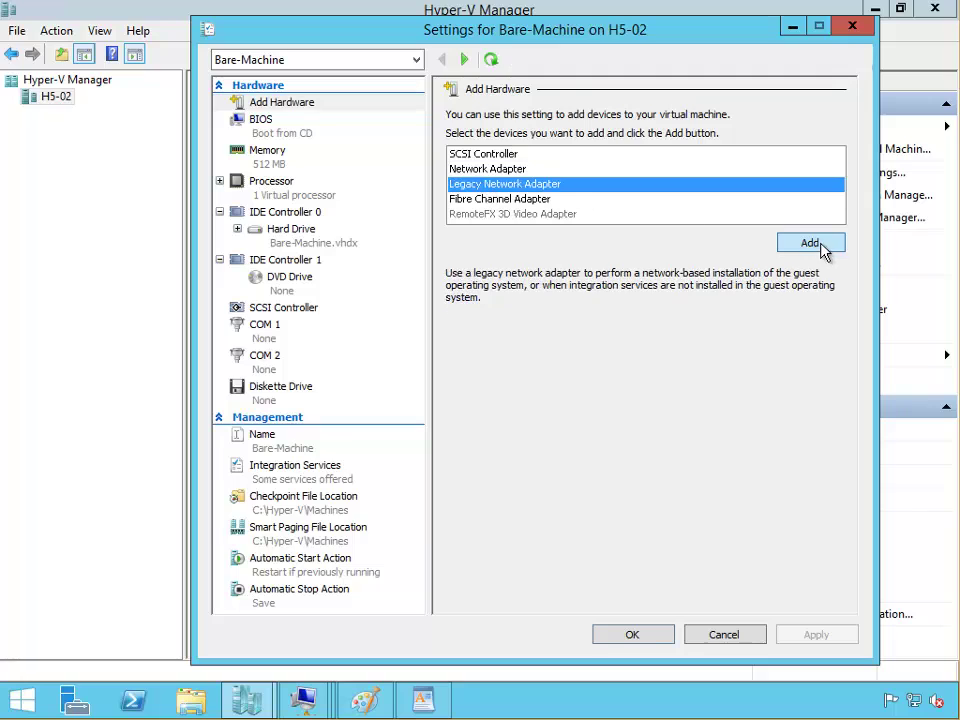
left_click(828, 243)
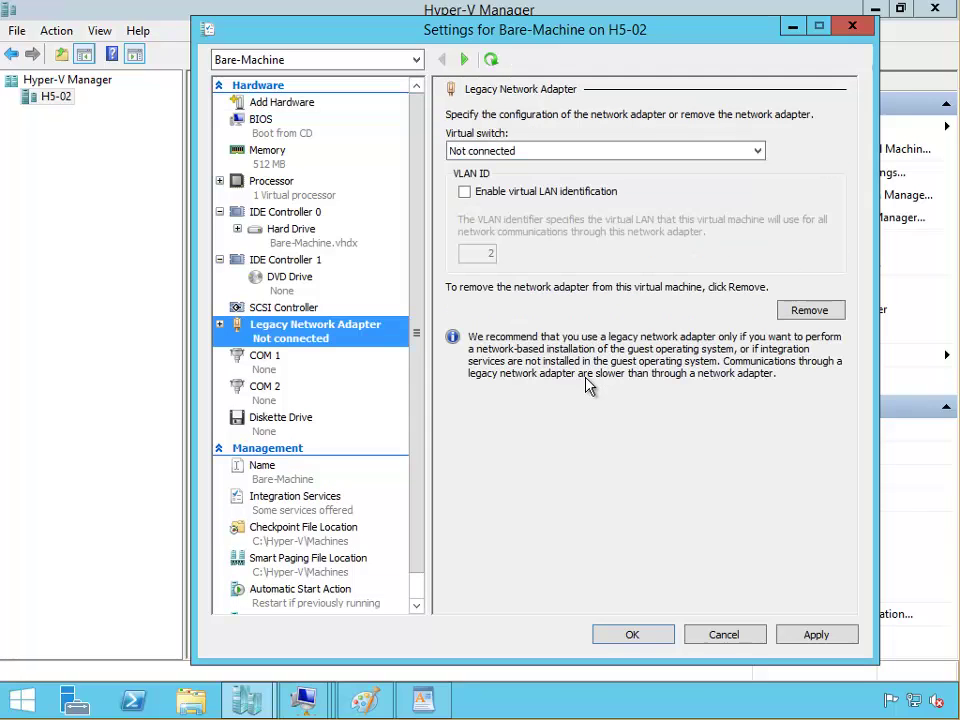
left_click(536, 155)
left_click(536, 180)
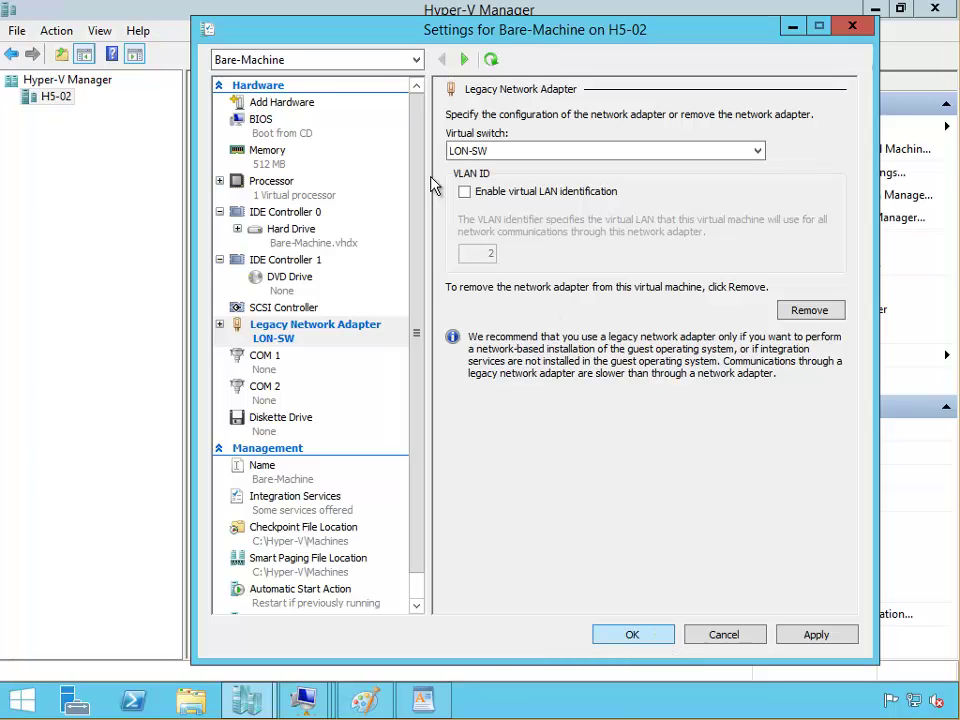
left_click(814, 635)
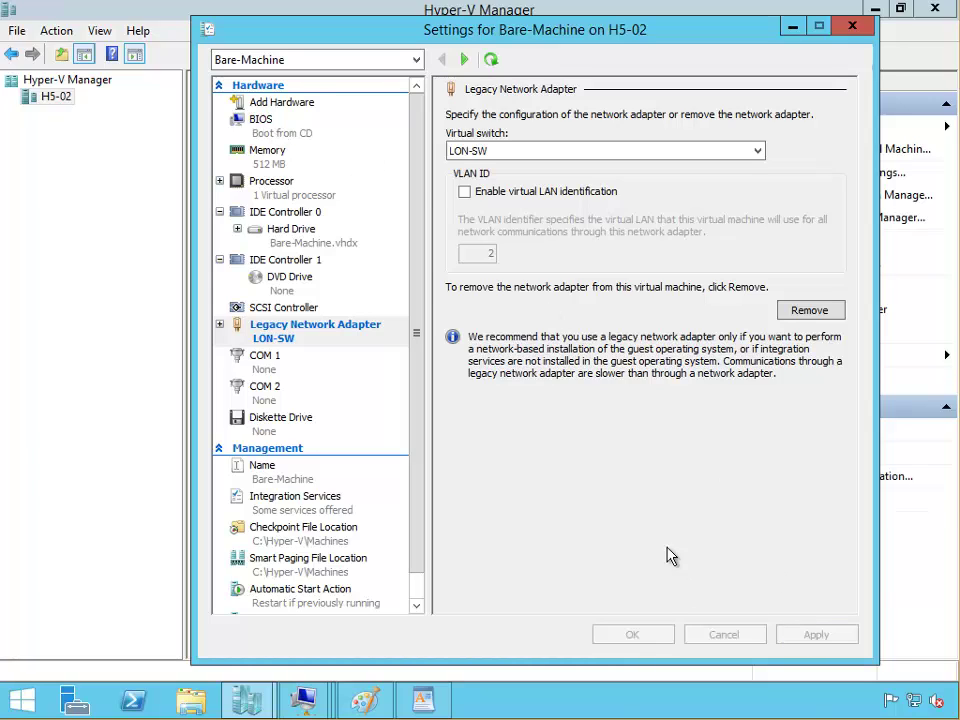
Step: Review the BIOS boot order for IDE and the legacy network adapter, then save the settings
left_click(300, 132)
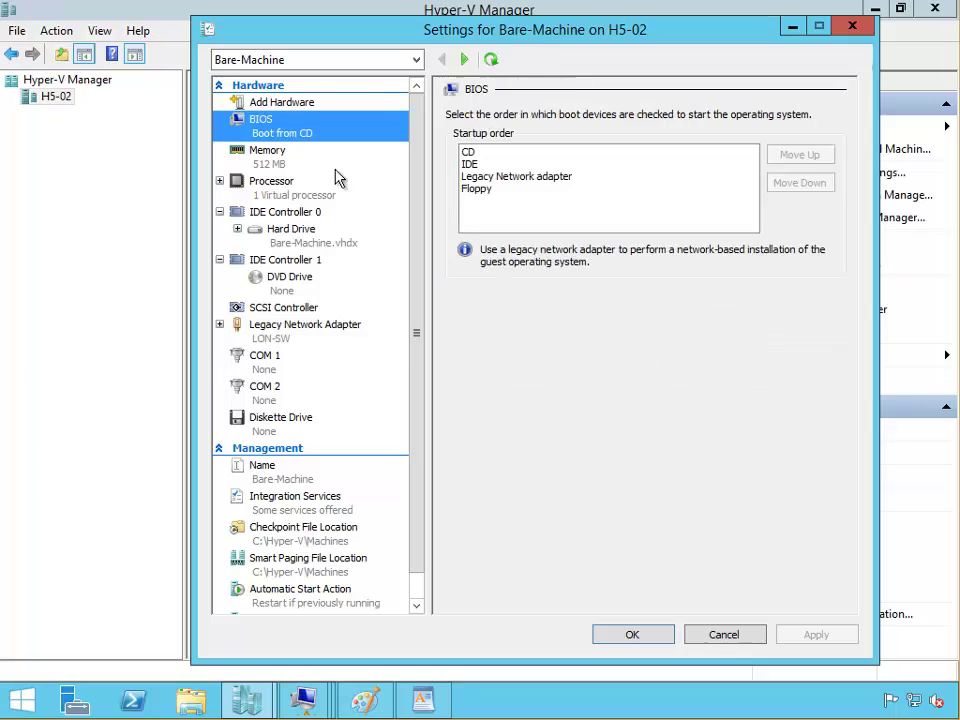
left_click(475, 164)
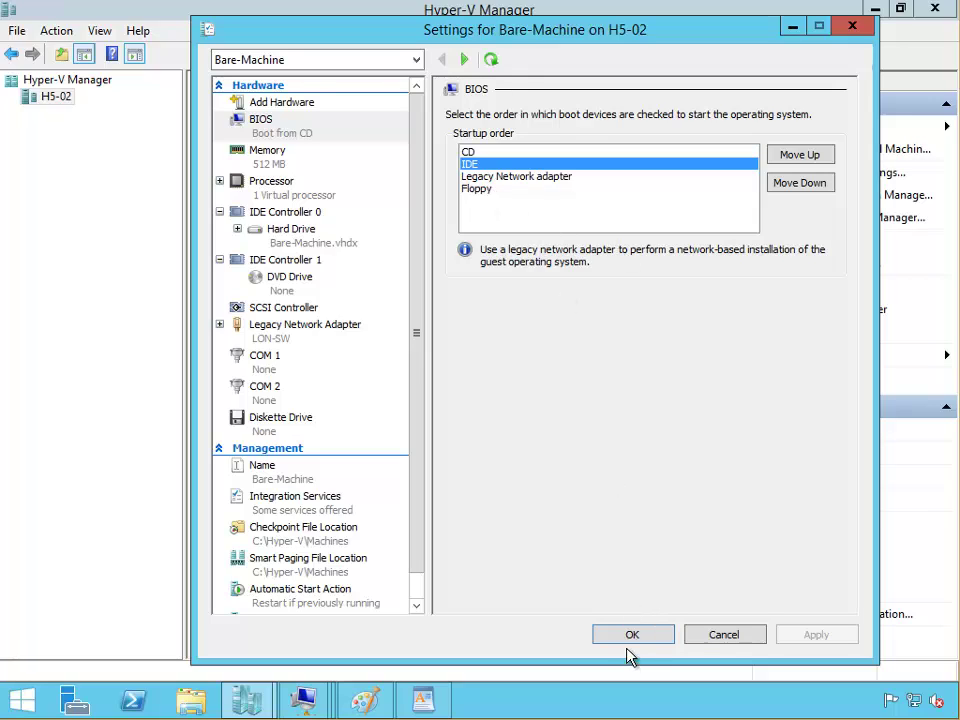
left_click(503, 178)
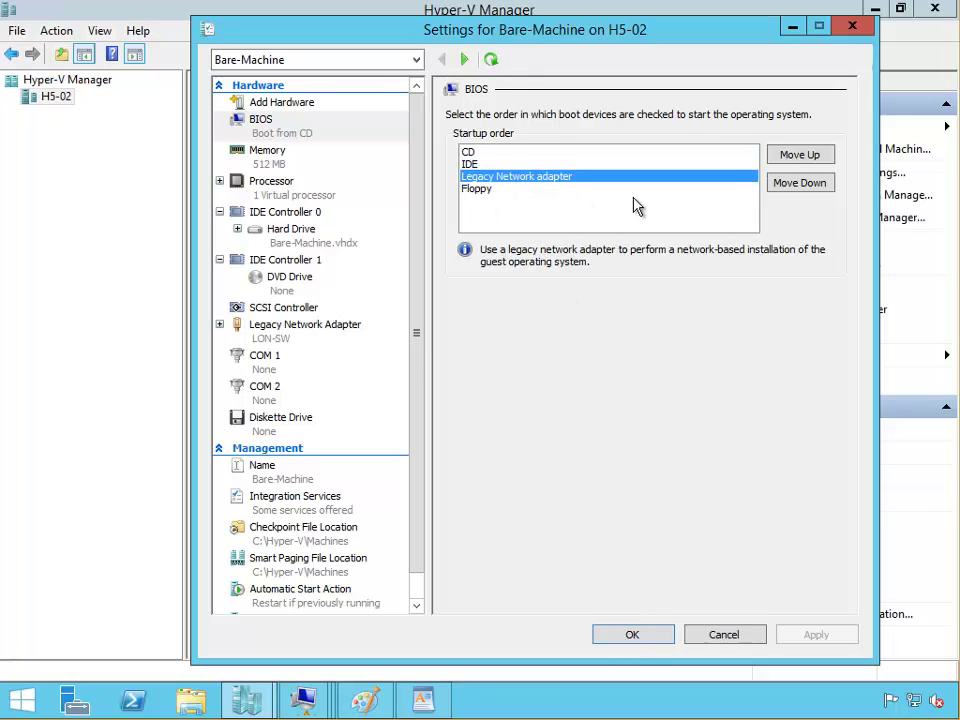
left_click(634, 640)
right_click(265, 143)
Step: Start Bare-Machine, network-boot it with F12, and maximize its console window
left_click(296, 149)
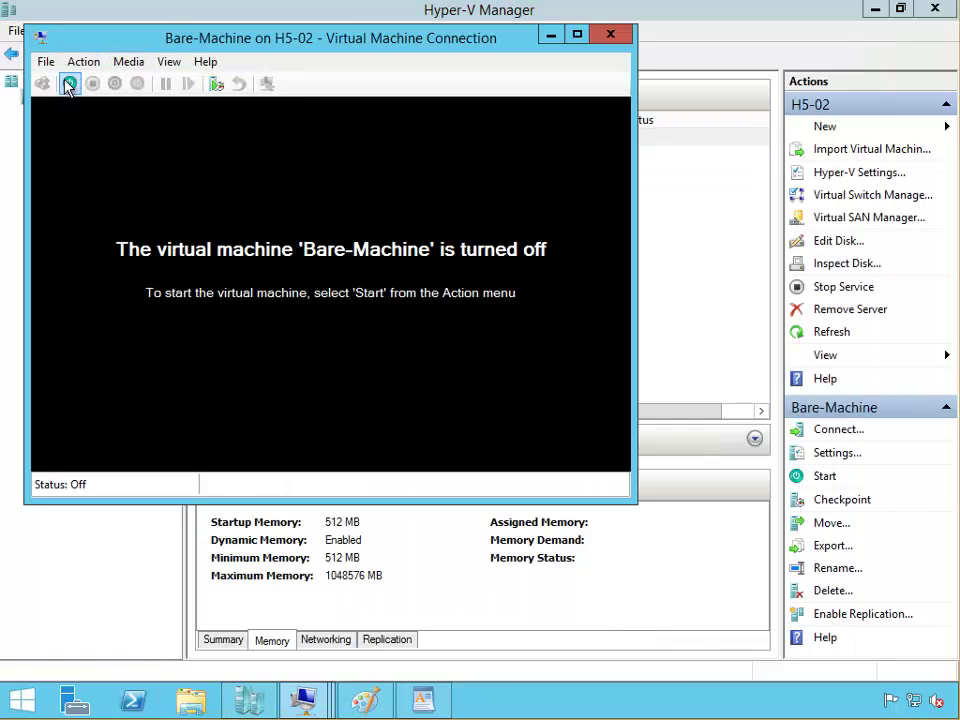
left_click(68, 84)
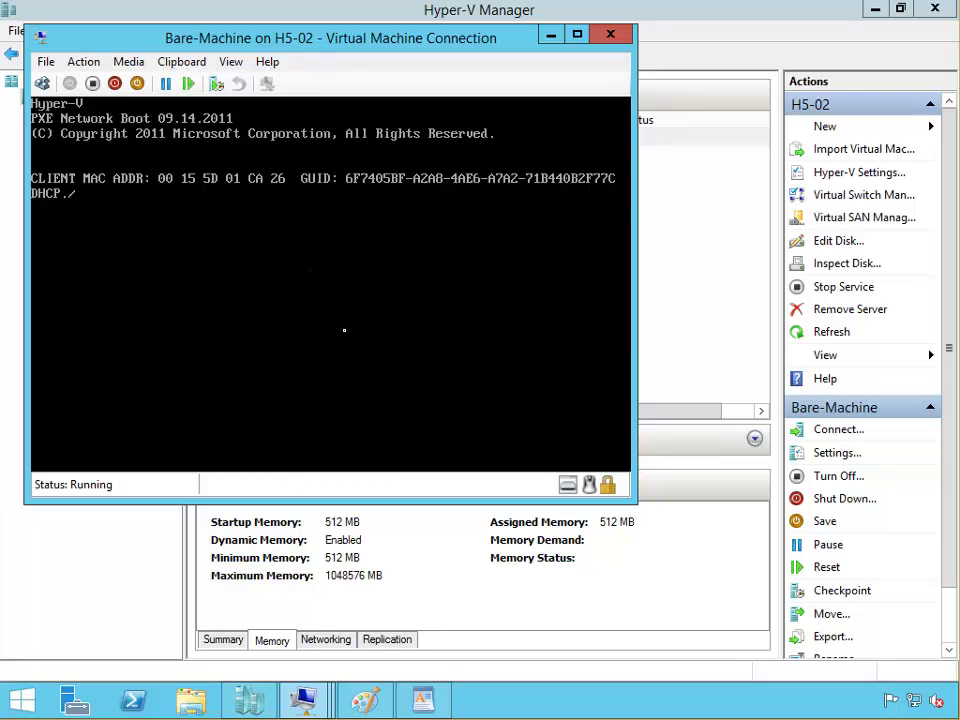
key("F12")
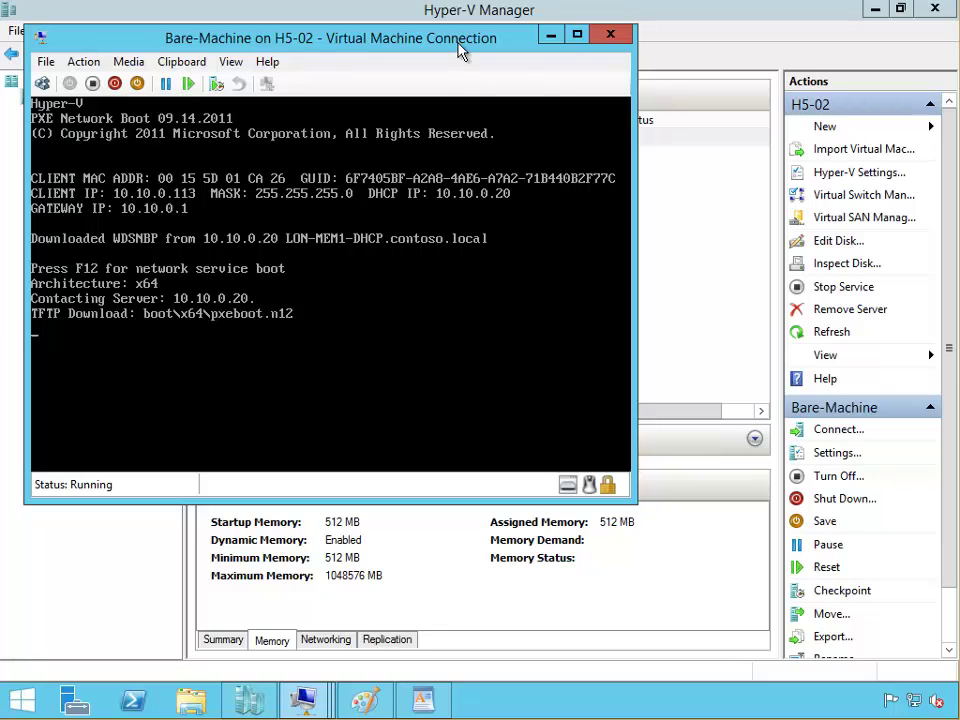
left_click(577, 40)
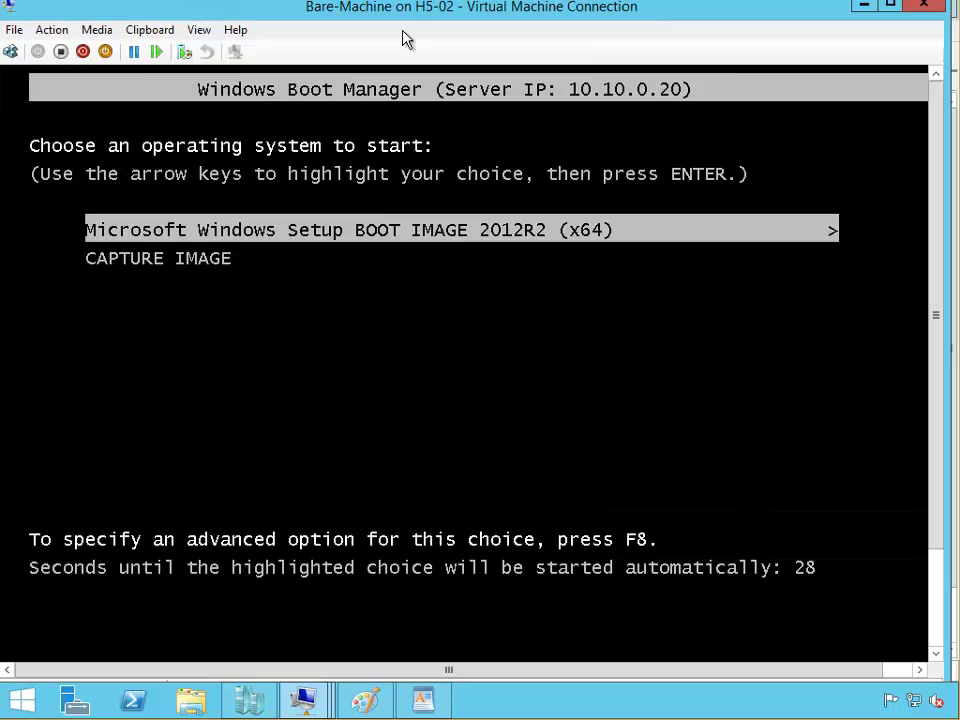
Step: Go full screen and boot the Microsoft Windows Setup BOOT IMAGE 2012R2 (x64) entry
double_click(414, 15)
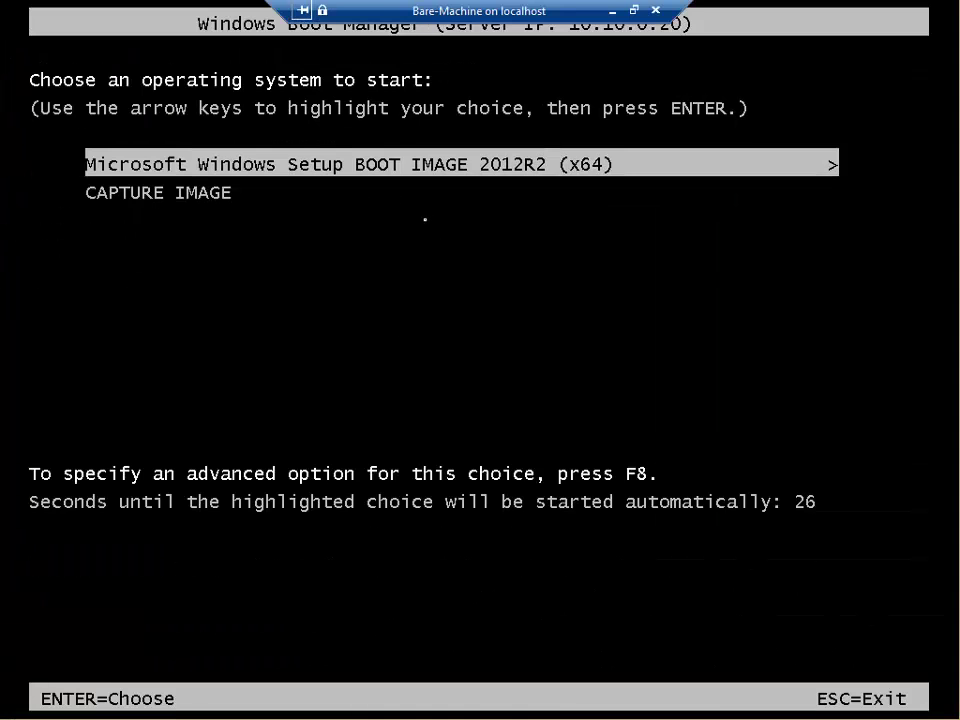
key("Down")
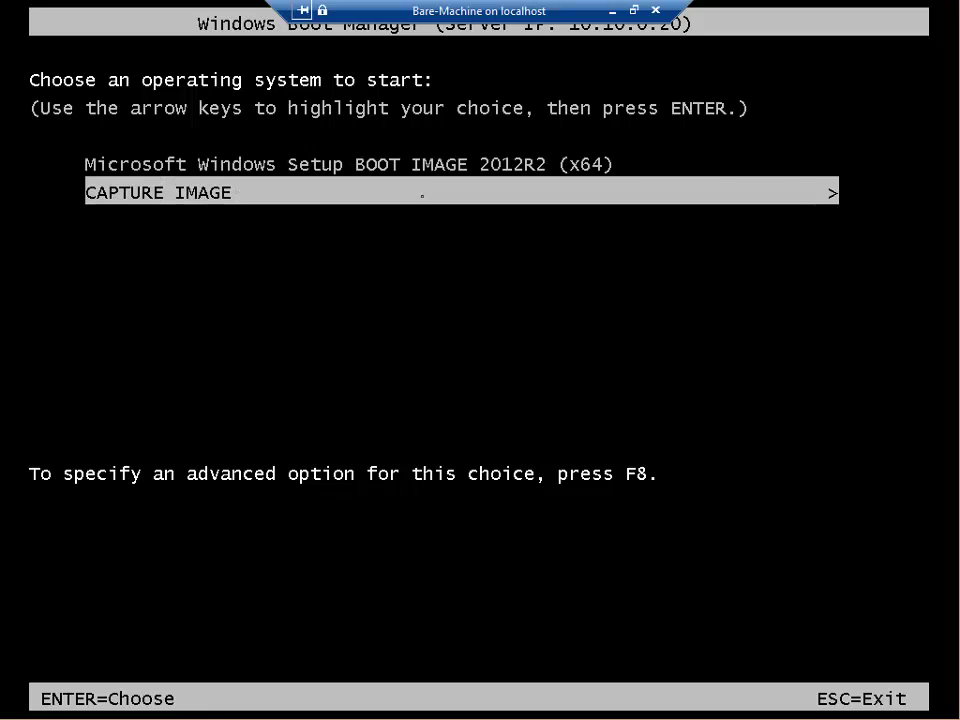
key("Up")
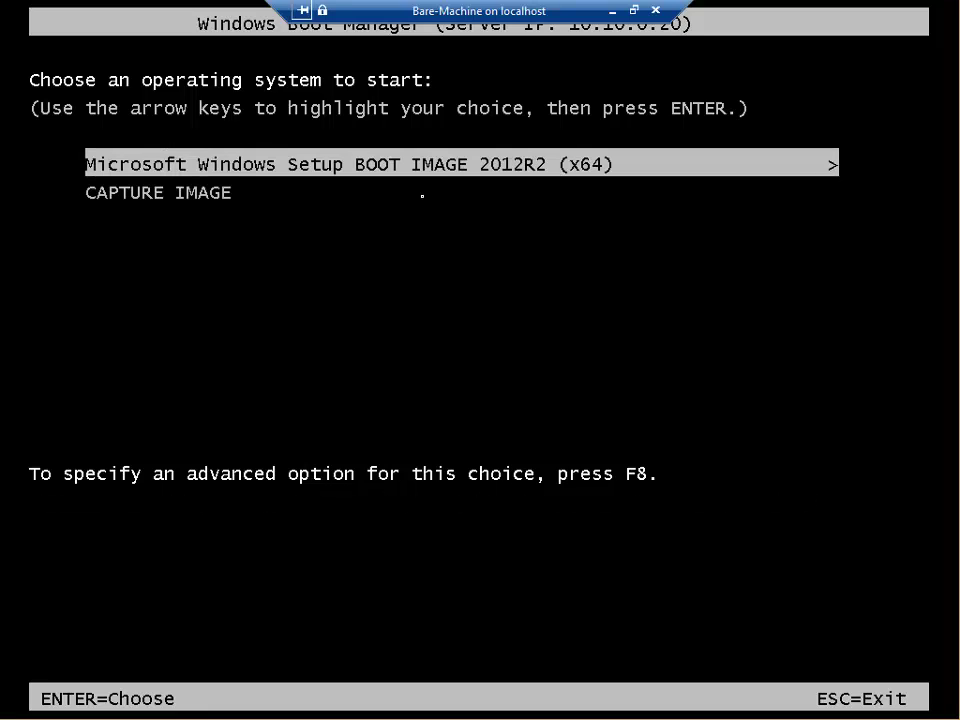
key("Down")
key("Up")
key("Down")
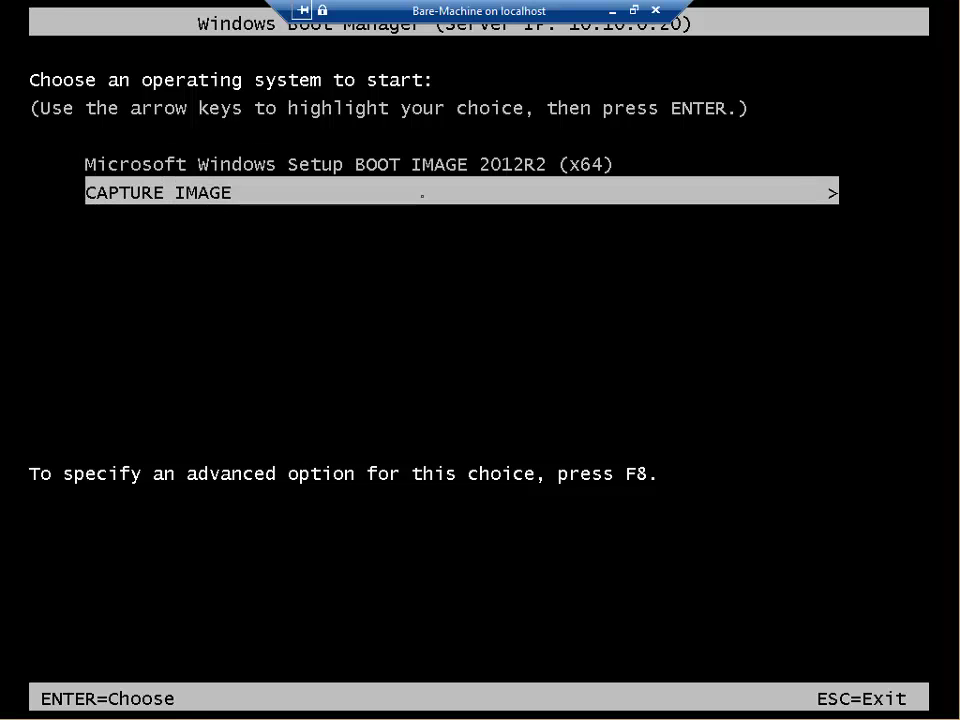
key("Up")
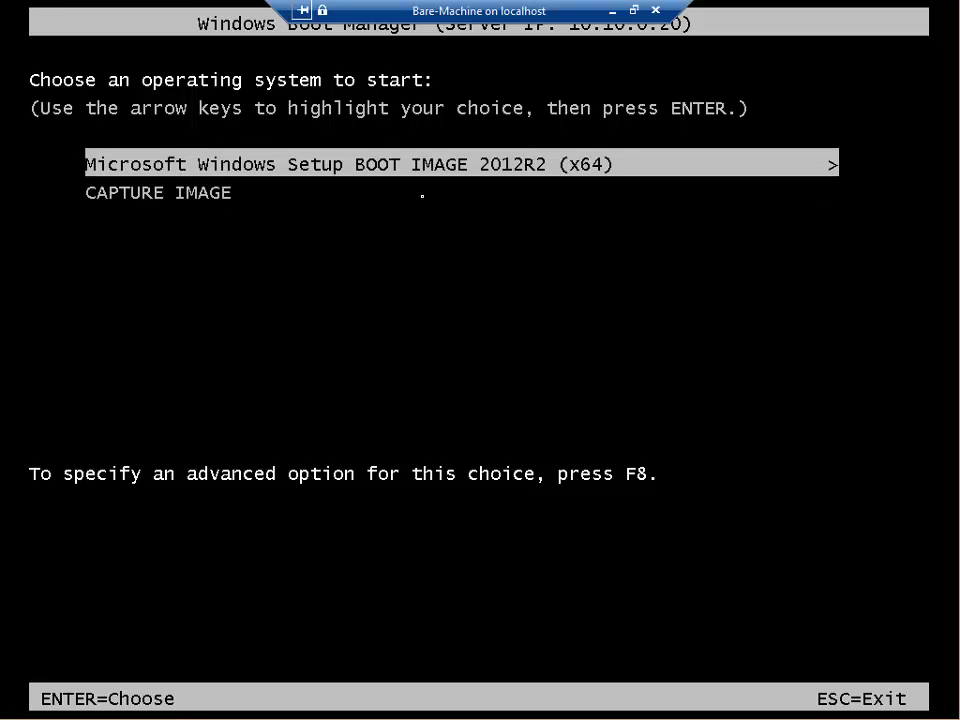
key("Return")
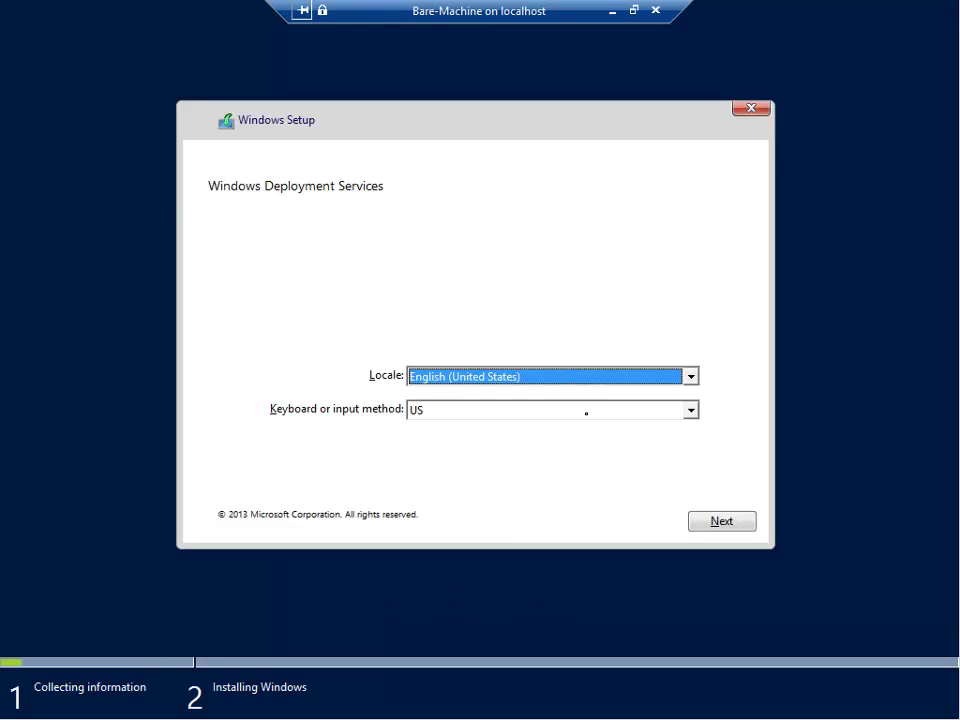
Step: Set the Windows Setup locale to English (United Kingdom) and continue
left_click(690, 378)
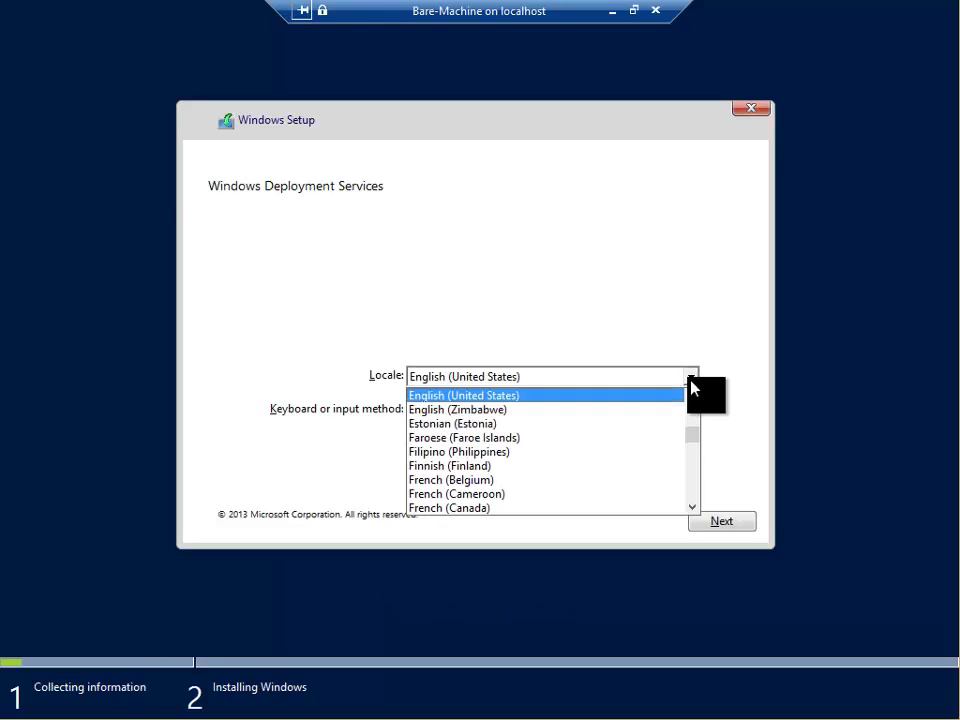
left_click(694, 398)
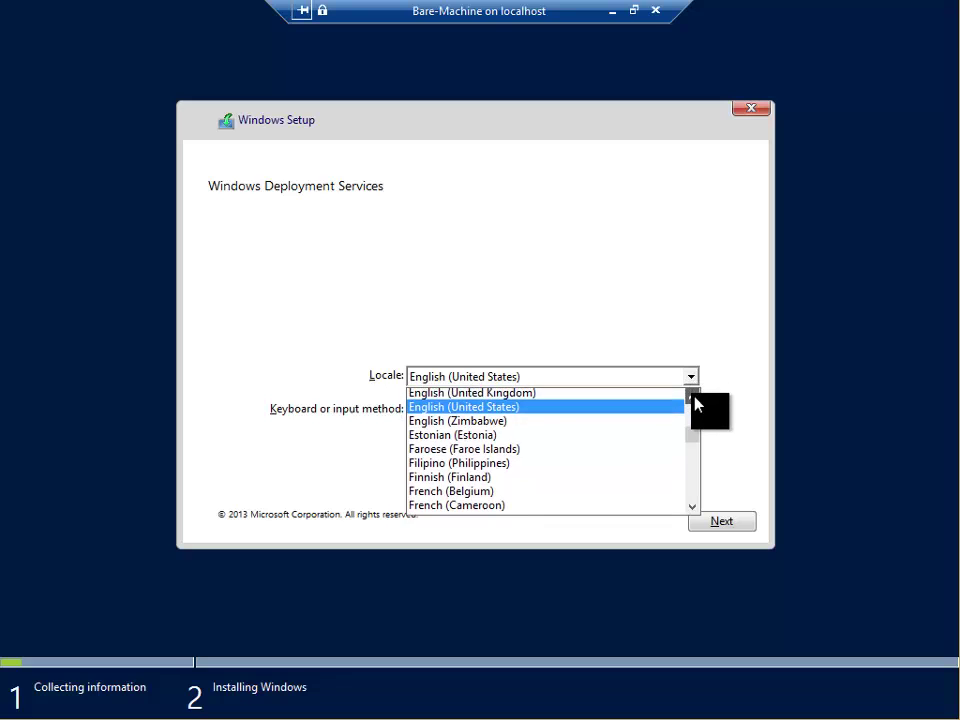
left_click(591, 399)
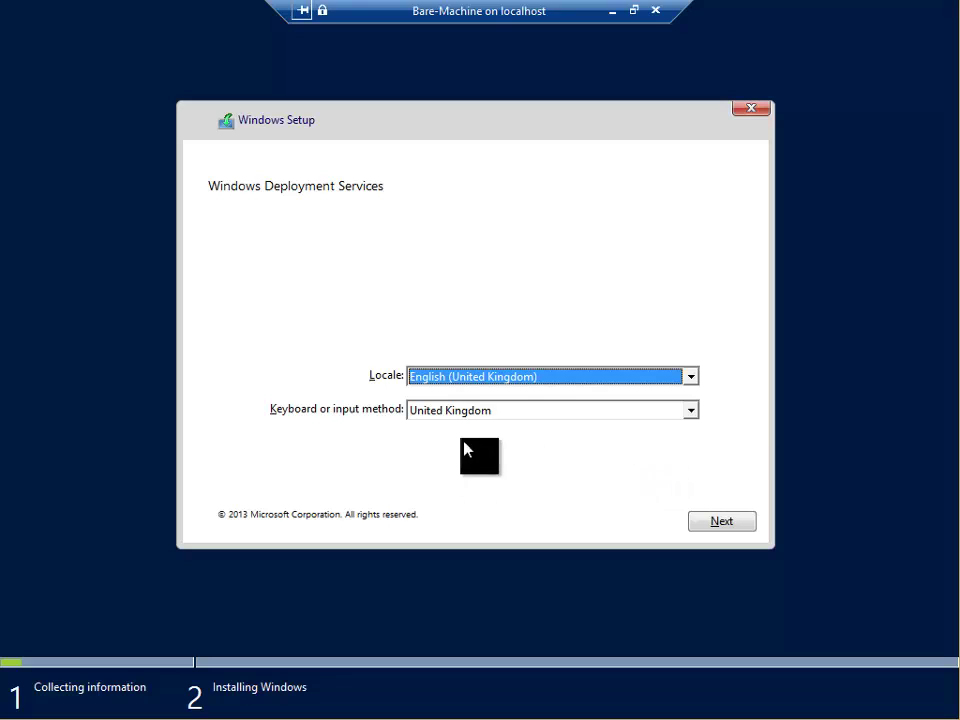
left_click(707, 527)
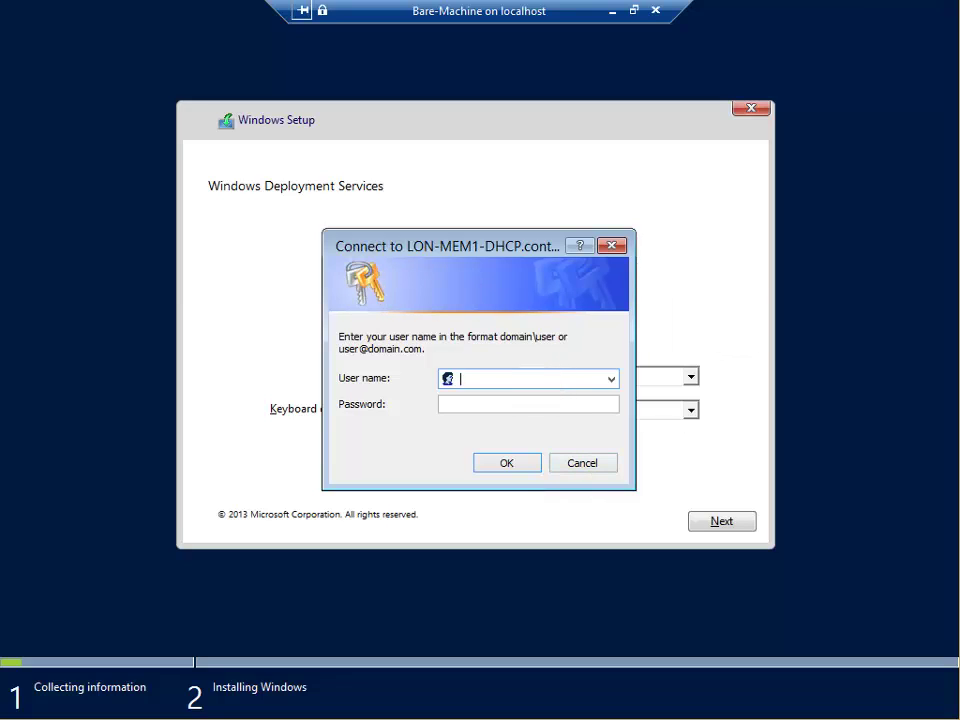
Step: Sign in to the deployment server with the domain administrator user name and password
type("contoso\\a")
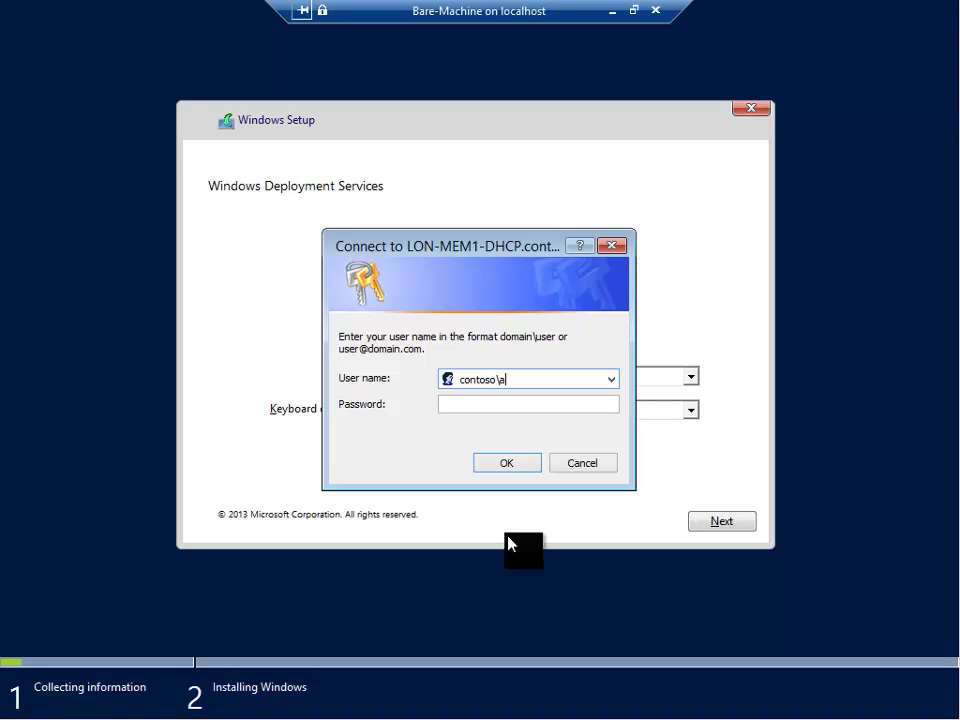
type("dministrator")
left_click(445, 404)
type("Pa$$w0")
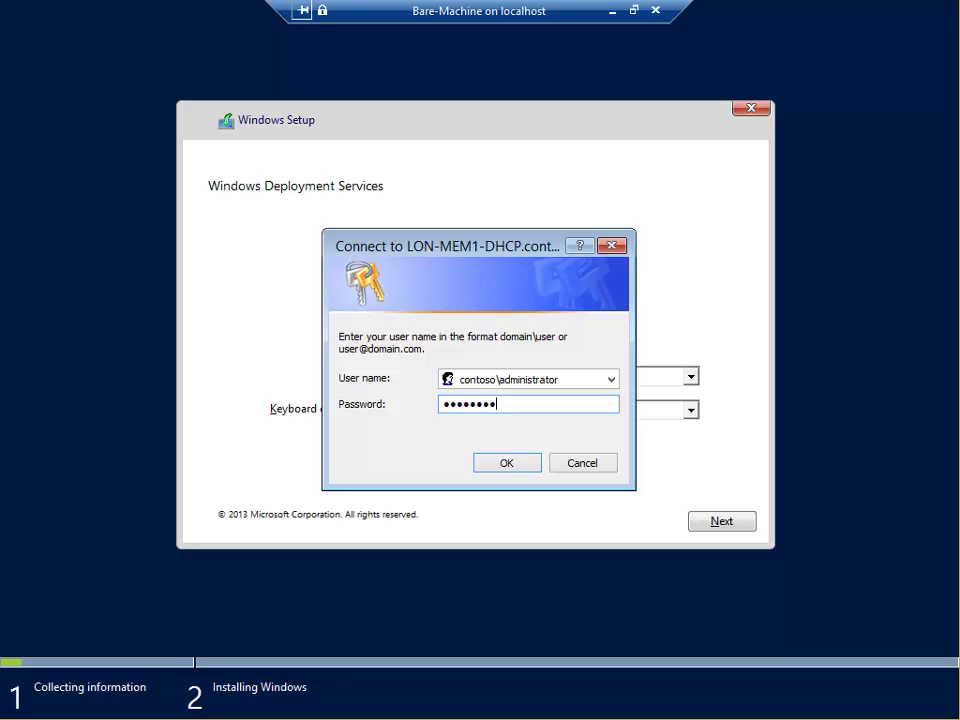
key("Return")
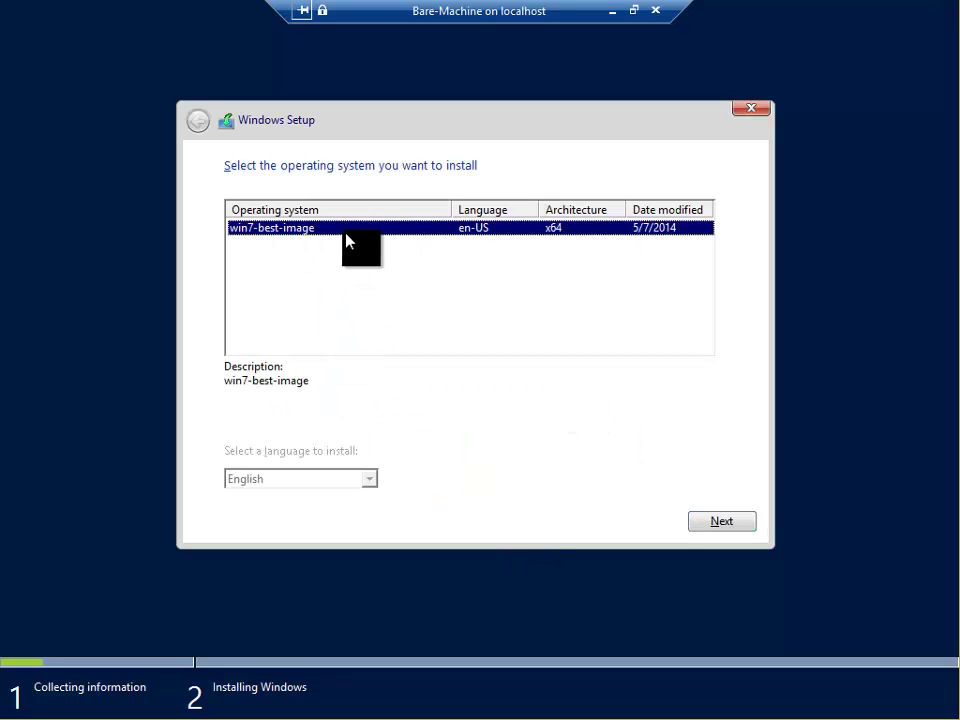
Step: Install win7-best-image on the VM using the default install location
left_click(719, 521)
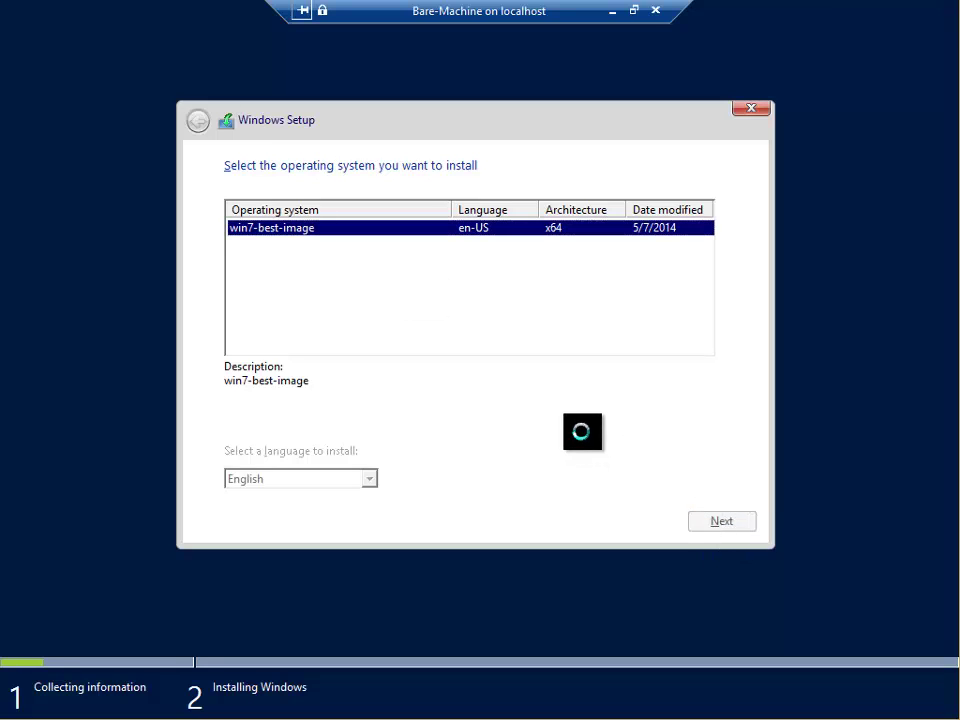
left_click(716, 524)
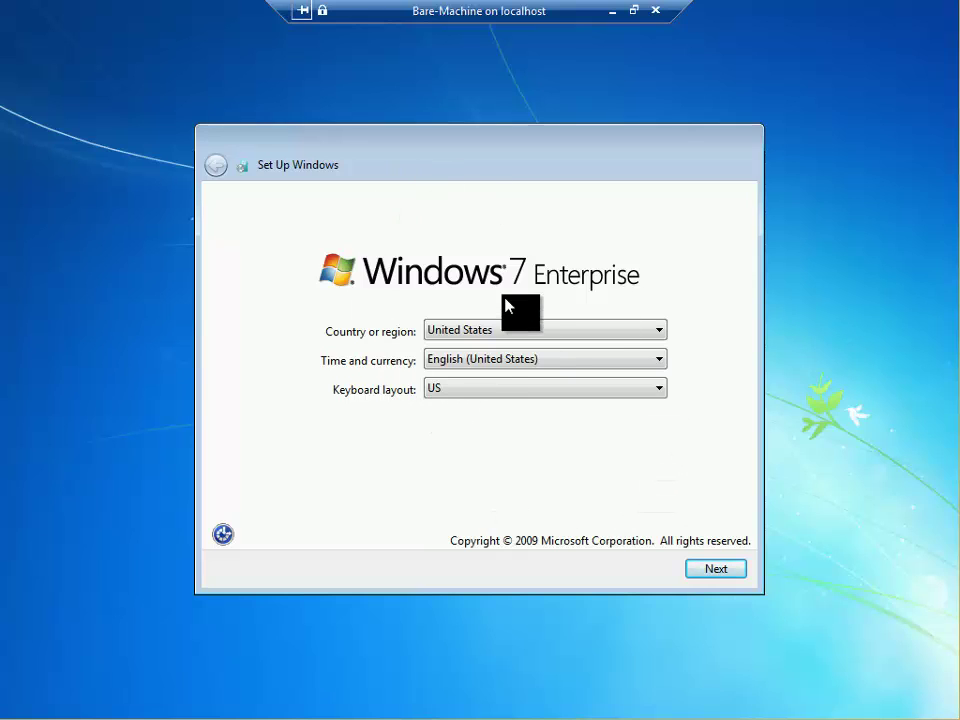
Step: Set the country or region to United Kingdom in Windows 7 setup and continue
mouse_move(422, 146)
left_mouse_down()
mouse_move(422, 128)
mouse_move(425, 153)
left_mouse_up()
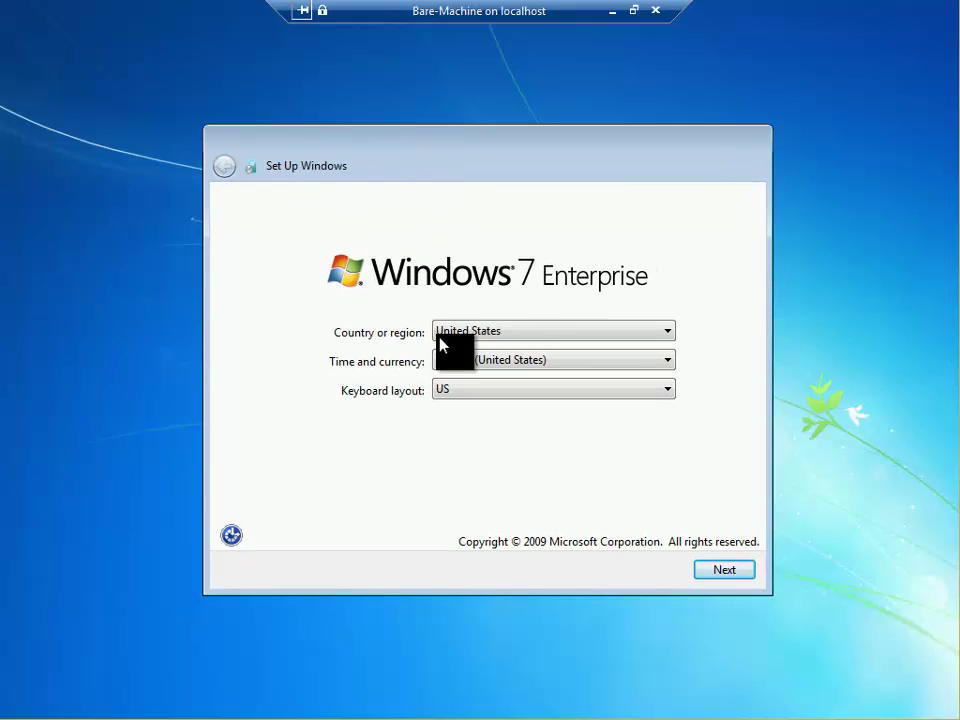
left_click(613, 332)
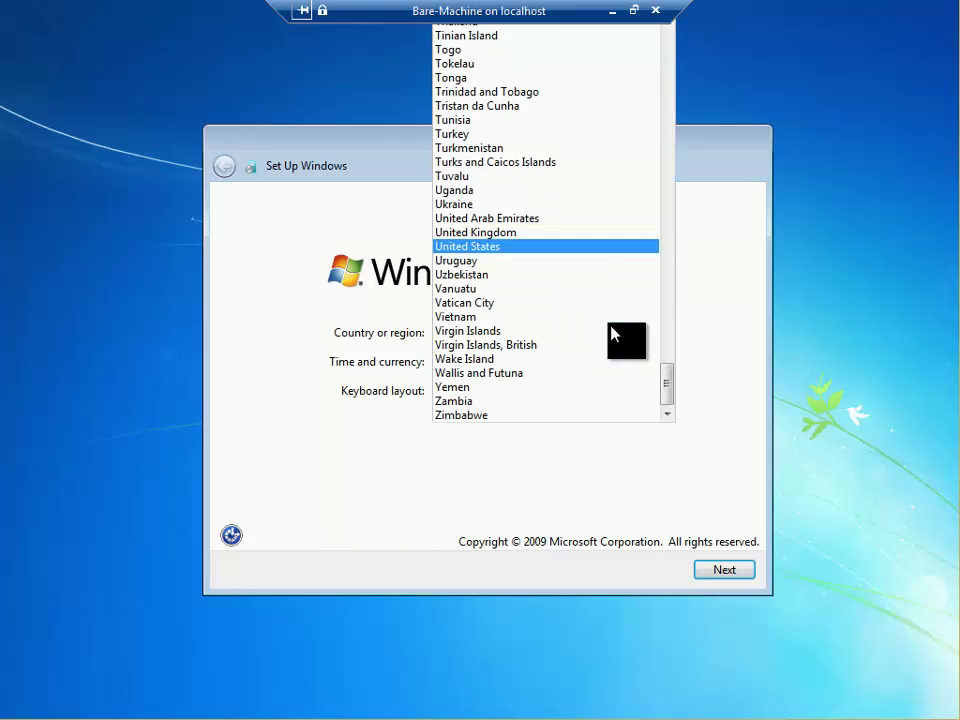
left_click(516, 232)
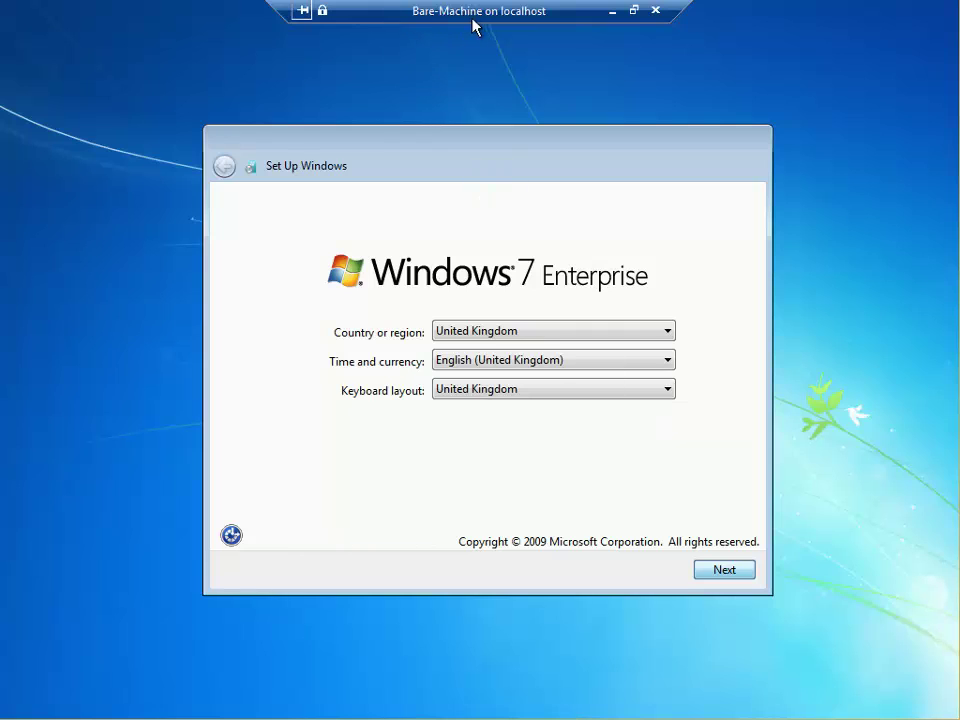
key("Return")
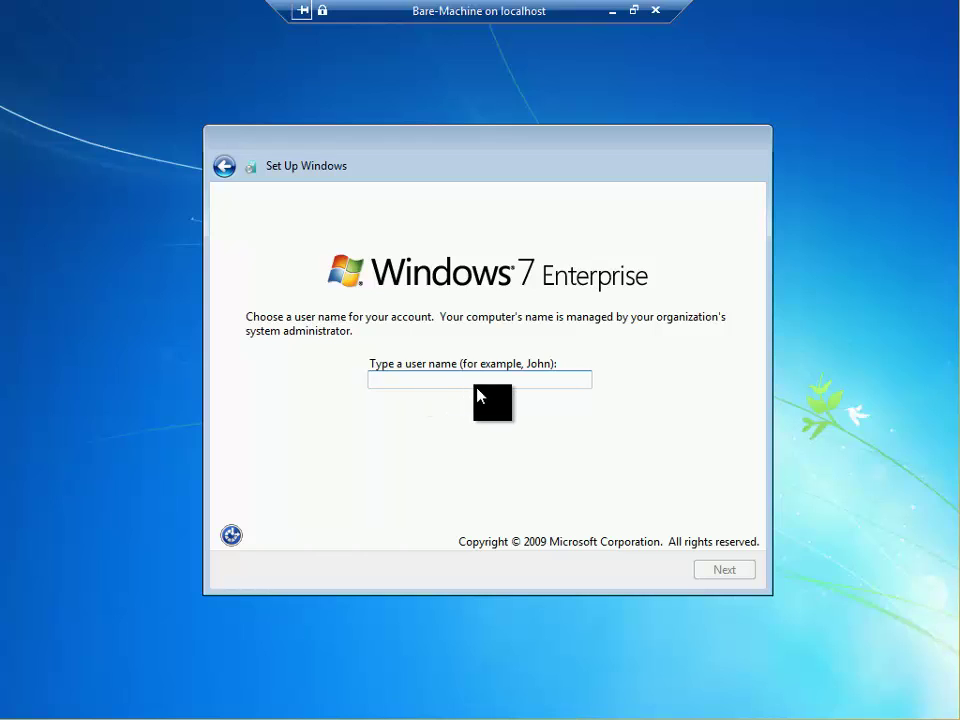
Step: Enter the local user name, then the account password and a password hint
type("admin")
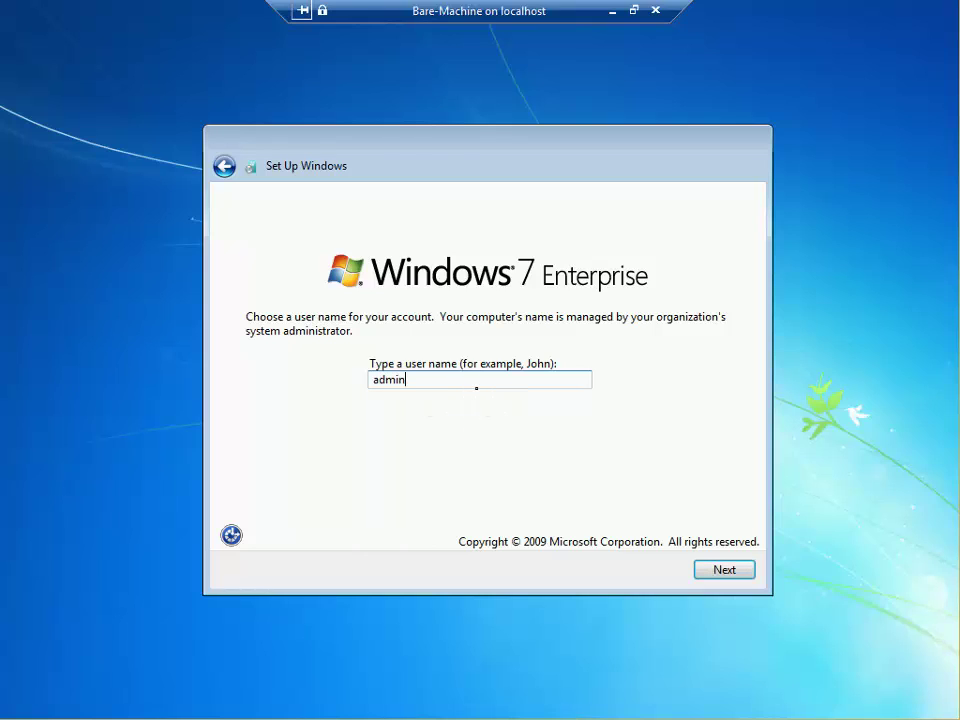
type("3")
left_click(720, 572)
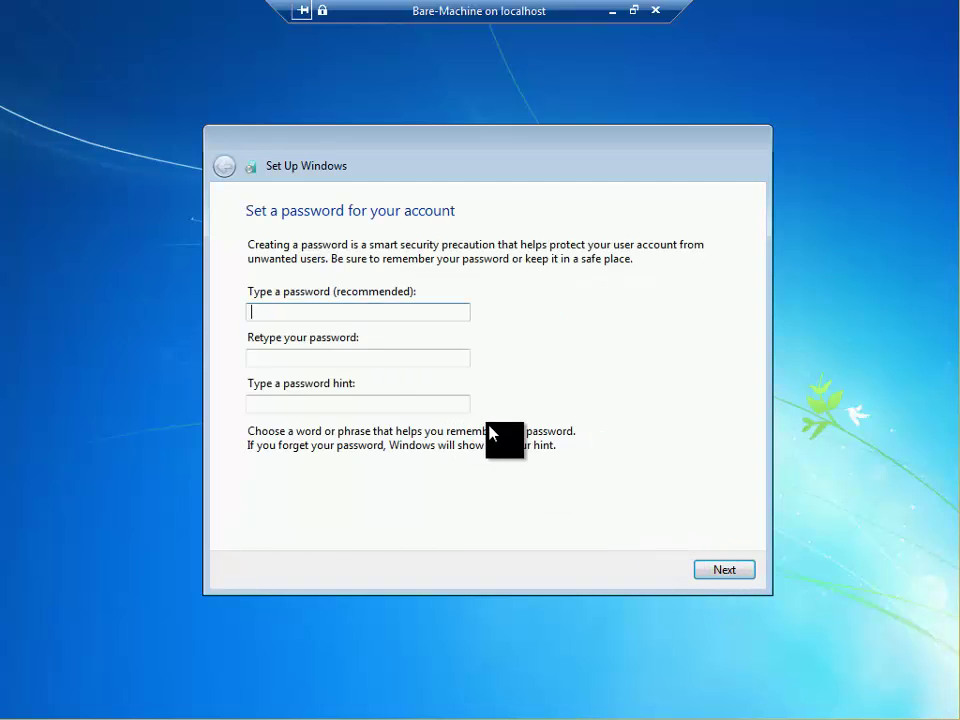
type("••")
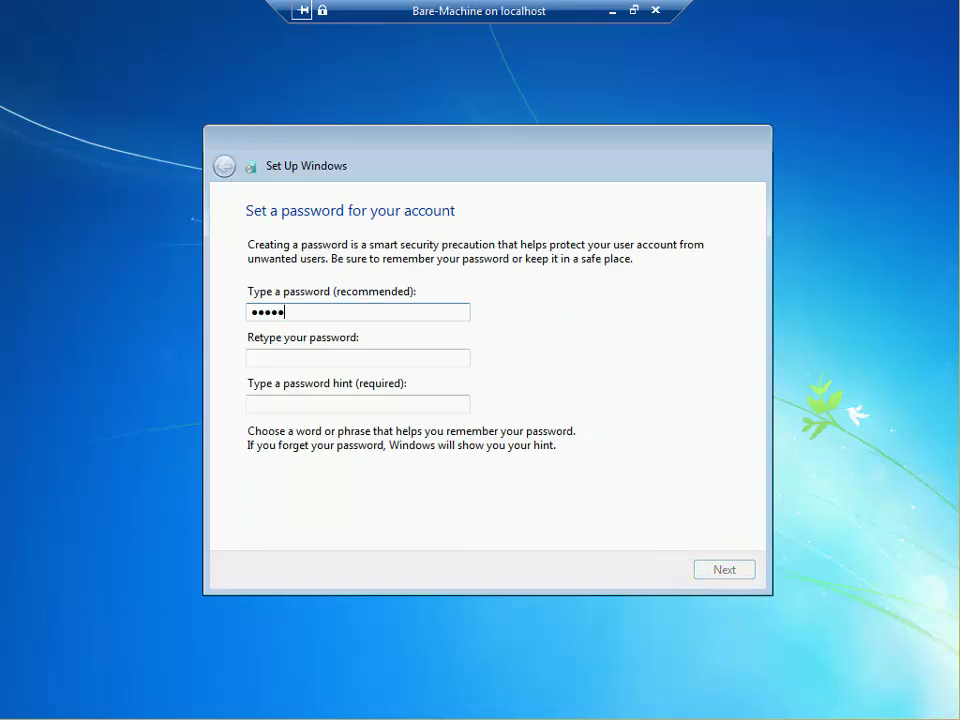
type("••••••")
key("Tab")
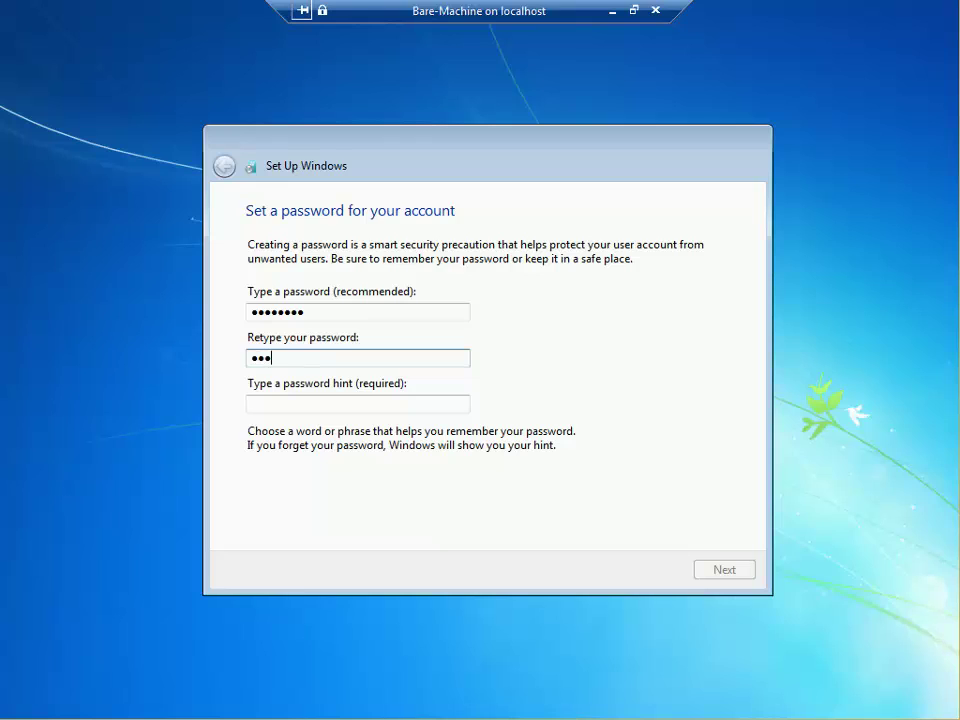
type("pass")
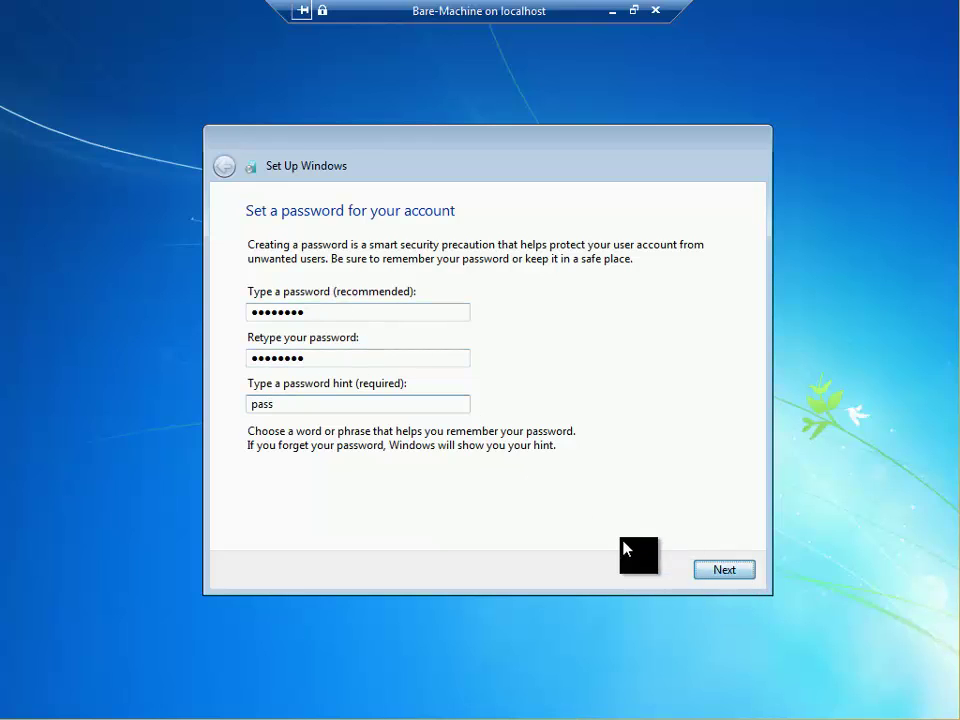
Step: Accept the Windows 7 license terms and default time and date settings to finish setup
key("Return")
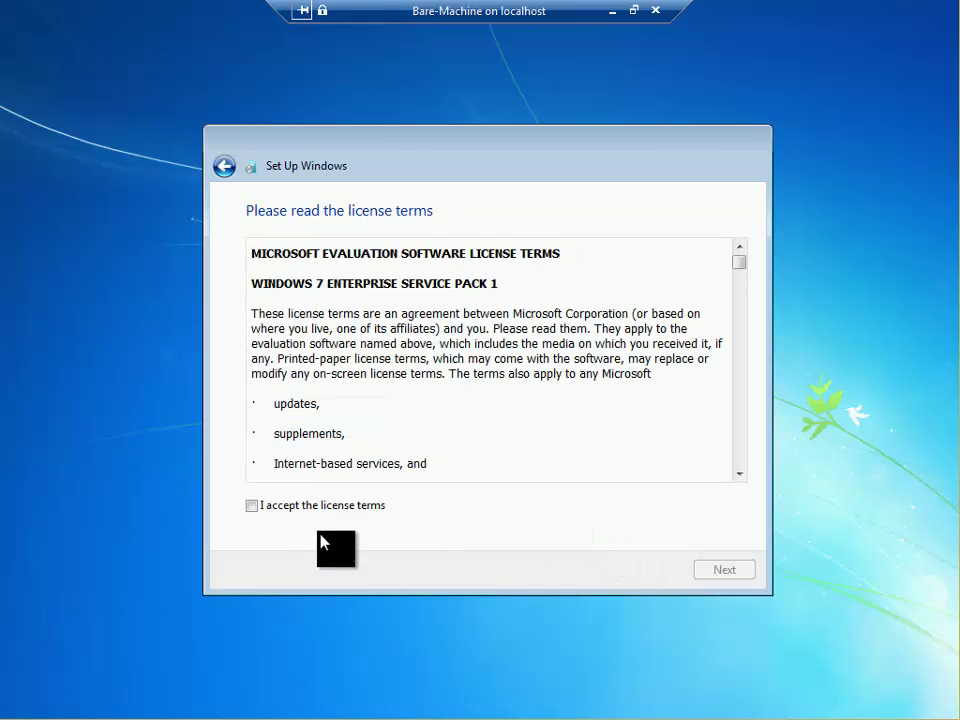
left_click(265, 508)
left_click(708, 569)
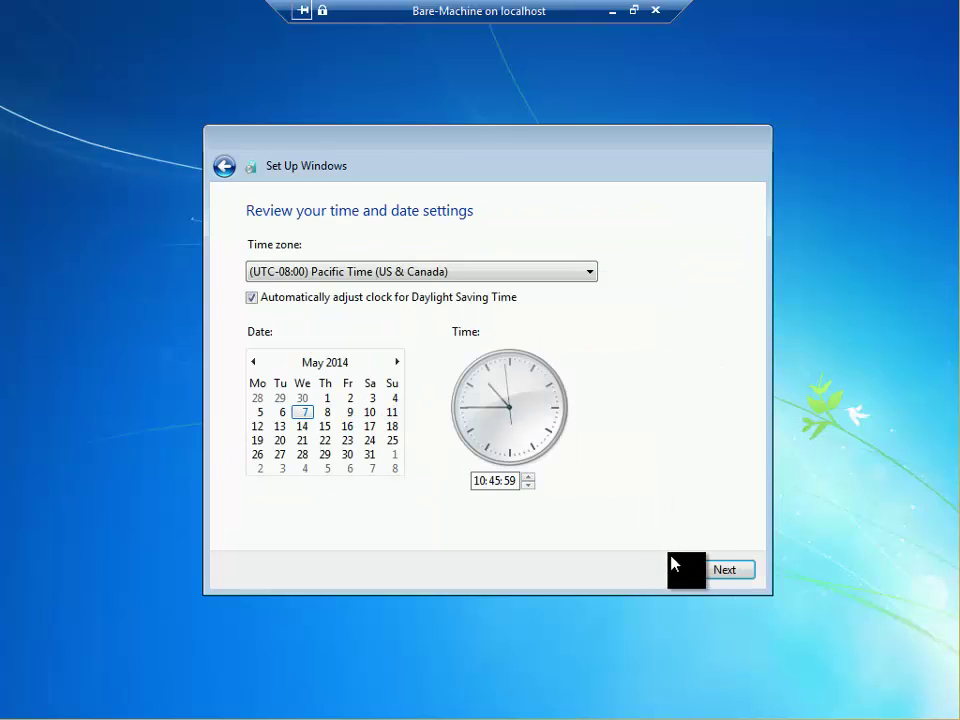
left_click(720, 572)
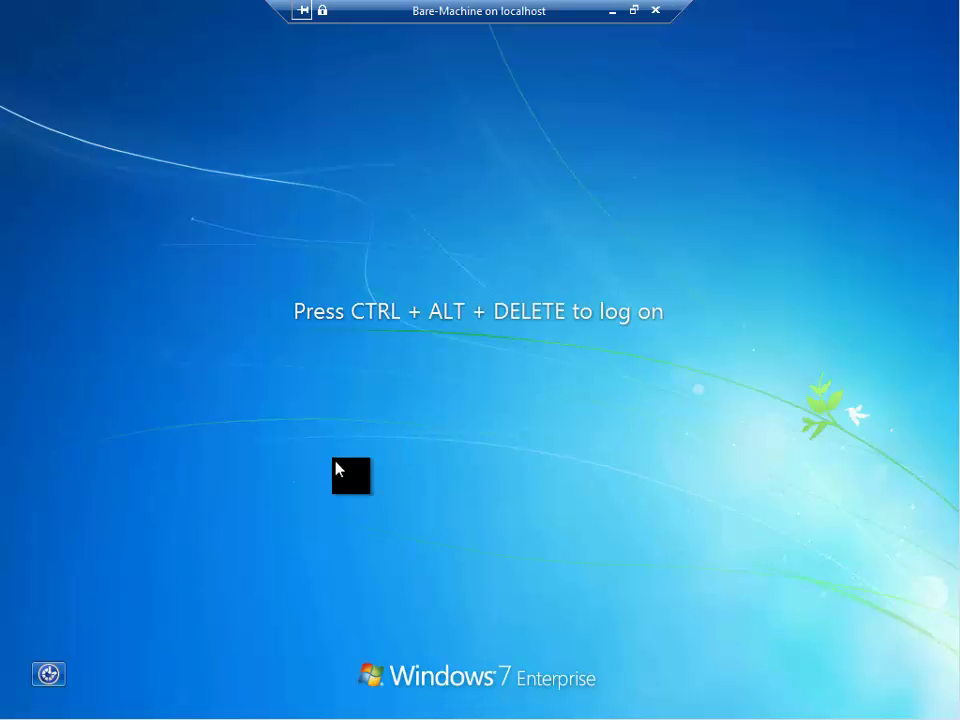
Step: Log on to the bare machine with the CONTOSO domain administrator account
left_click(632, 11)
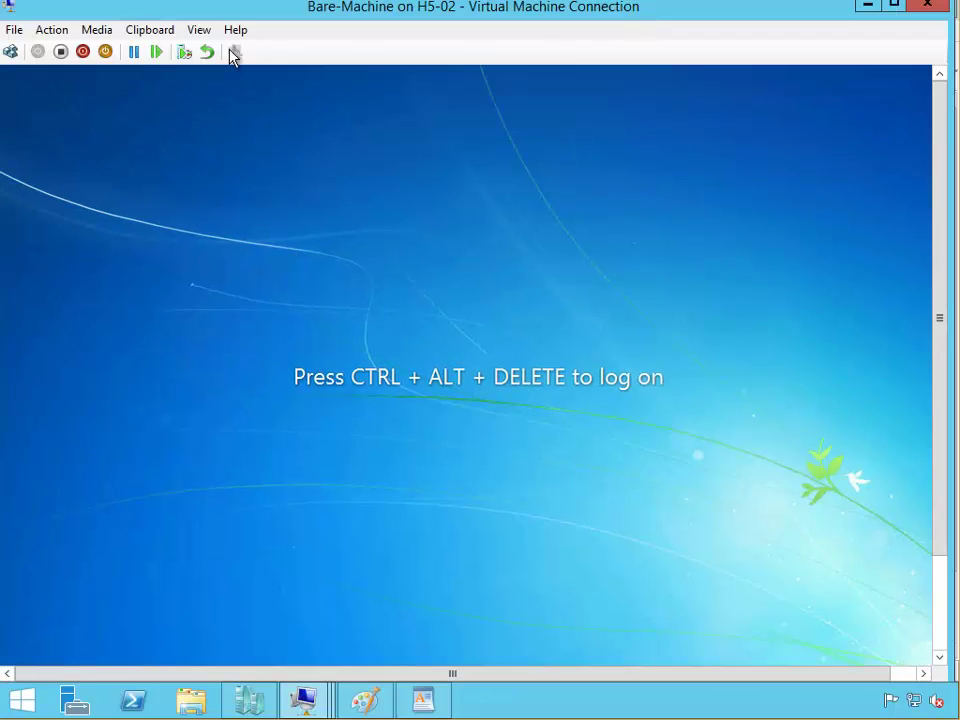
left_click(10, 51)
double_click(358, 17)
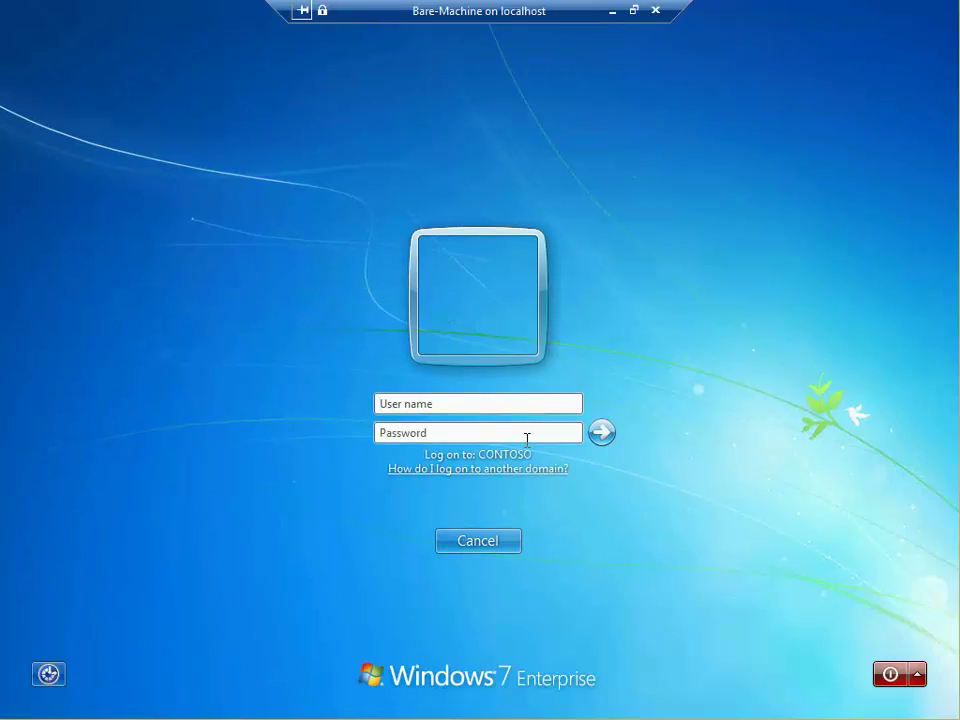
left_click(488, 405)
type("contoso\\administrator")
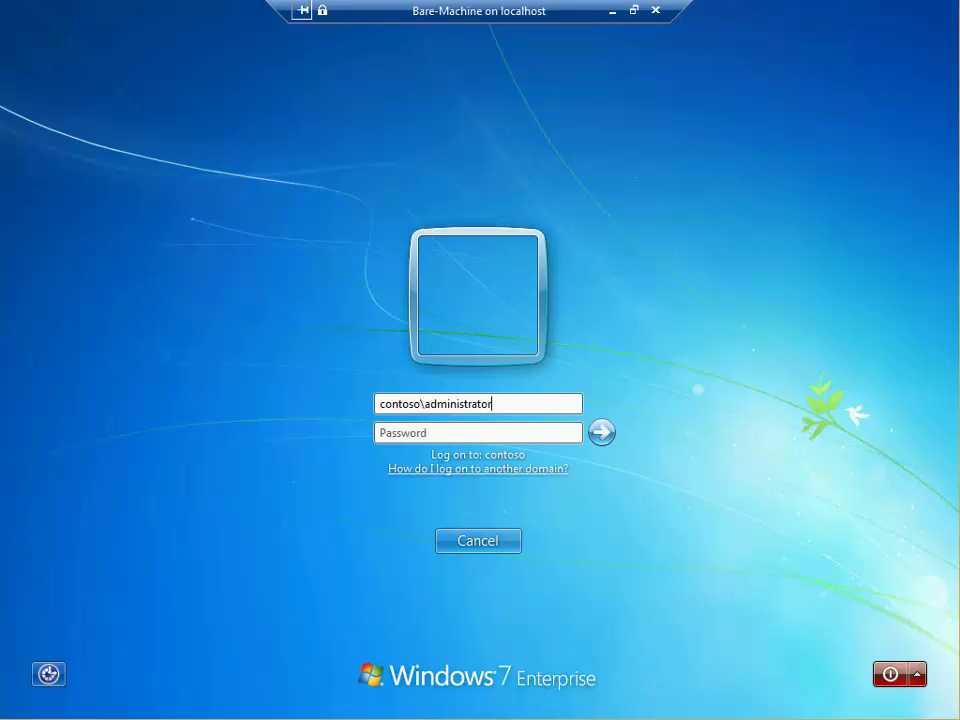
left_click(379, 432)
key("Return")
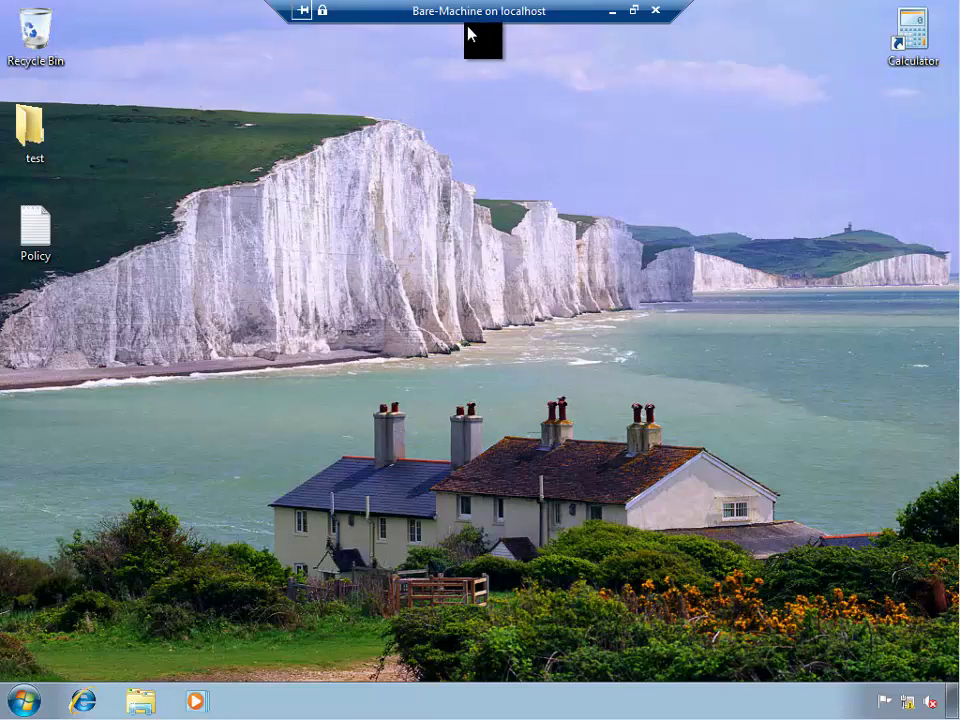
Step: Check the Start menu programs and the test and Policy desktop items from the image
left_click(22, 700)
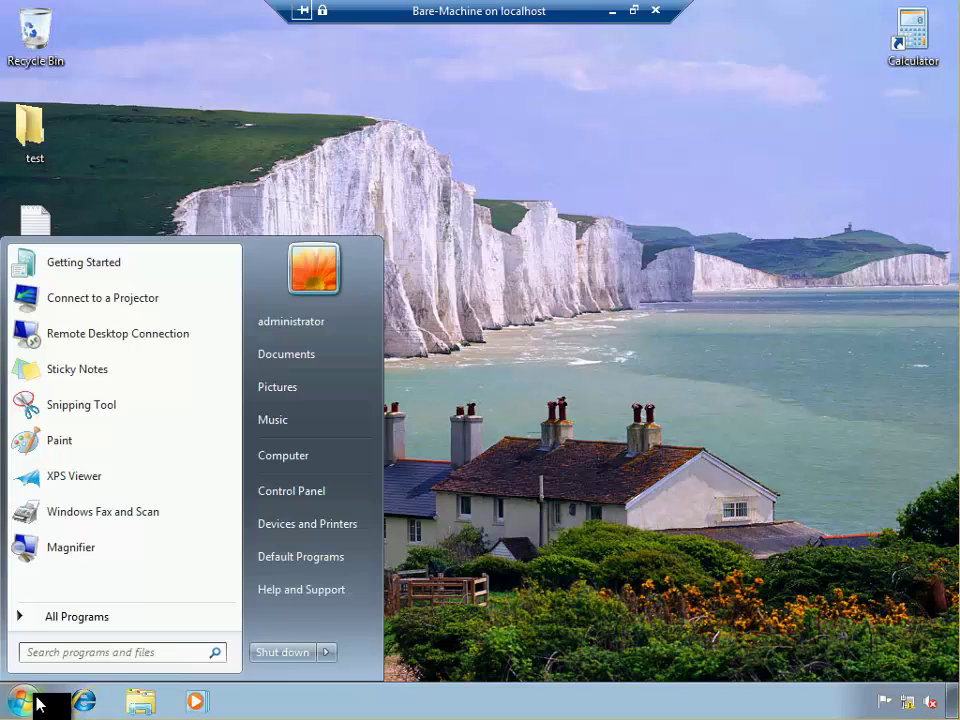
left_click(551, 293)
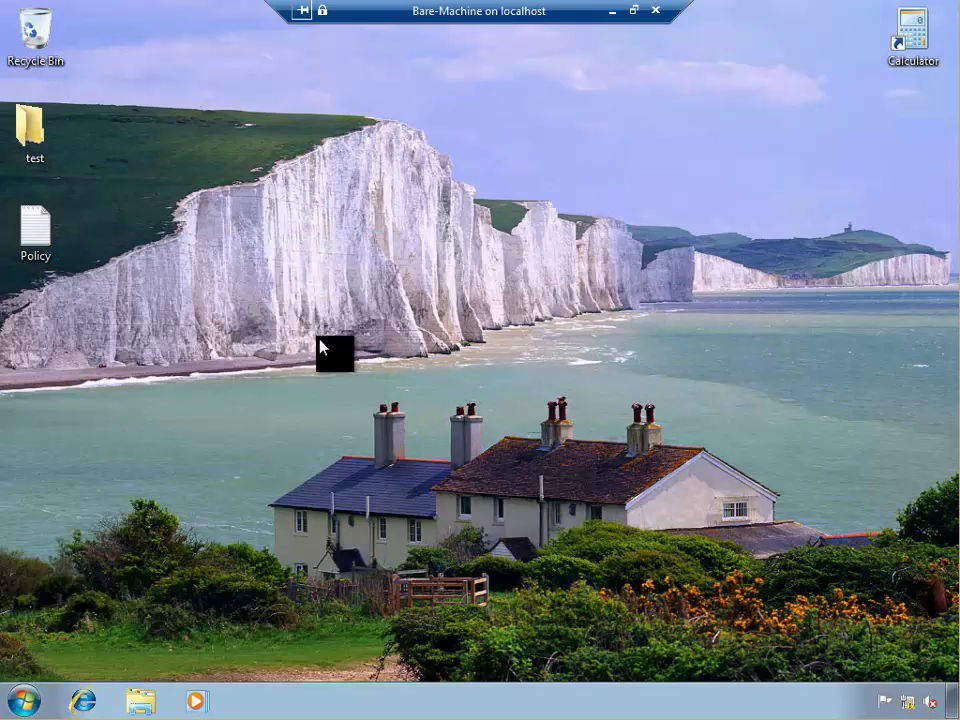
left_click_drag(154, 405, 2, 48)
left_click(380, 320)
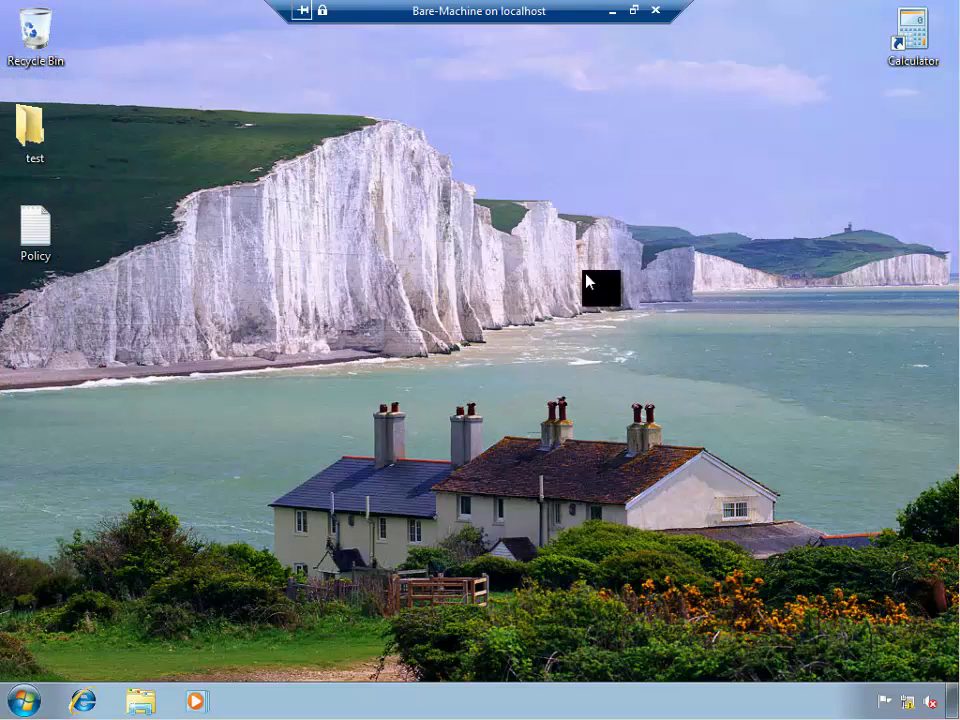
Step: Connect to LON-MEM1-DHCP, sign in, and open Multicast Transmissions' context menu in WDS
left_click(613, 14)
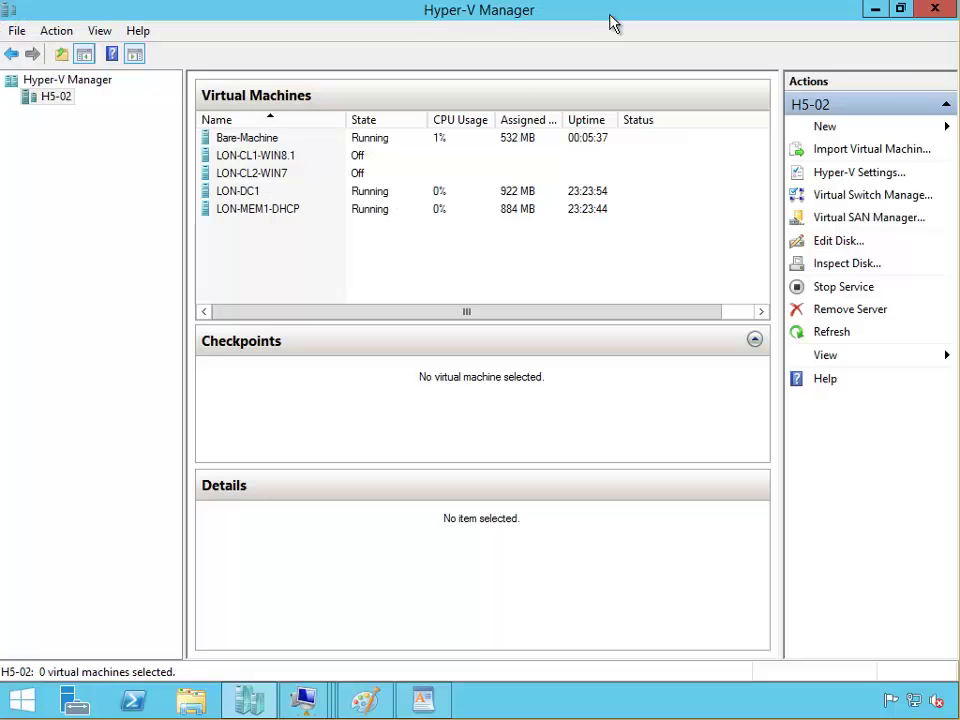
double_click(264, 210)
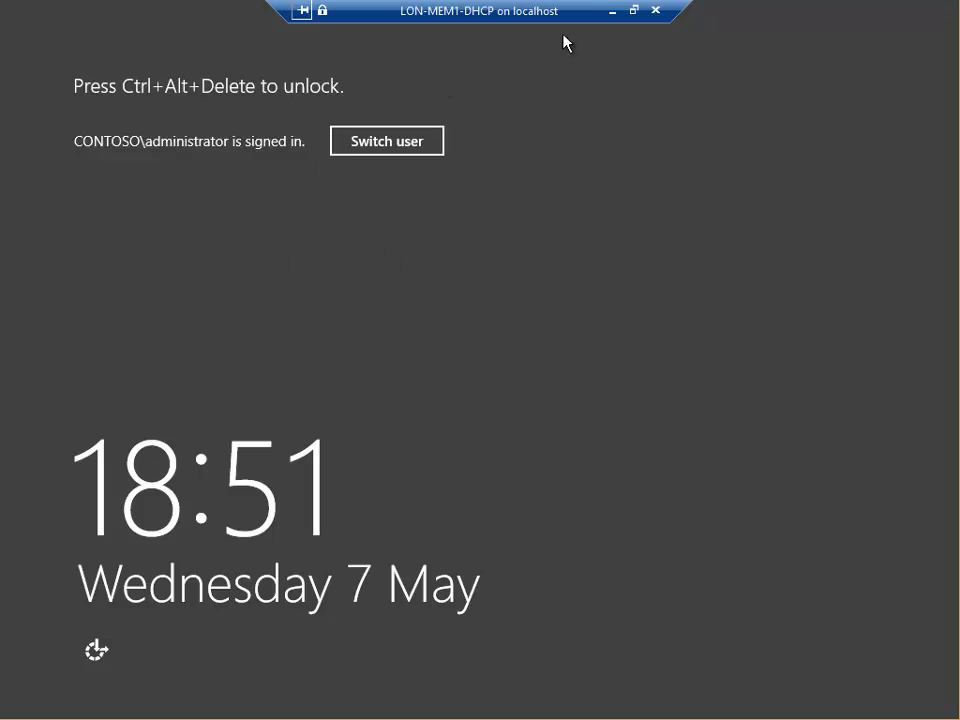
left_click(635, 12)
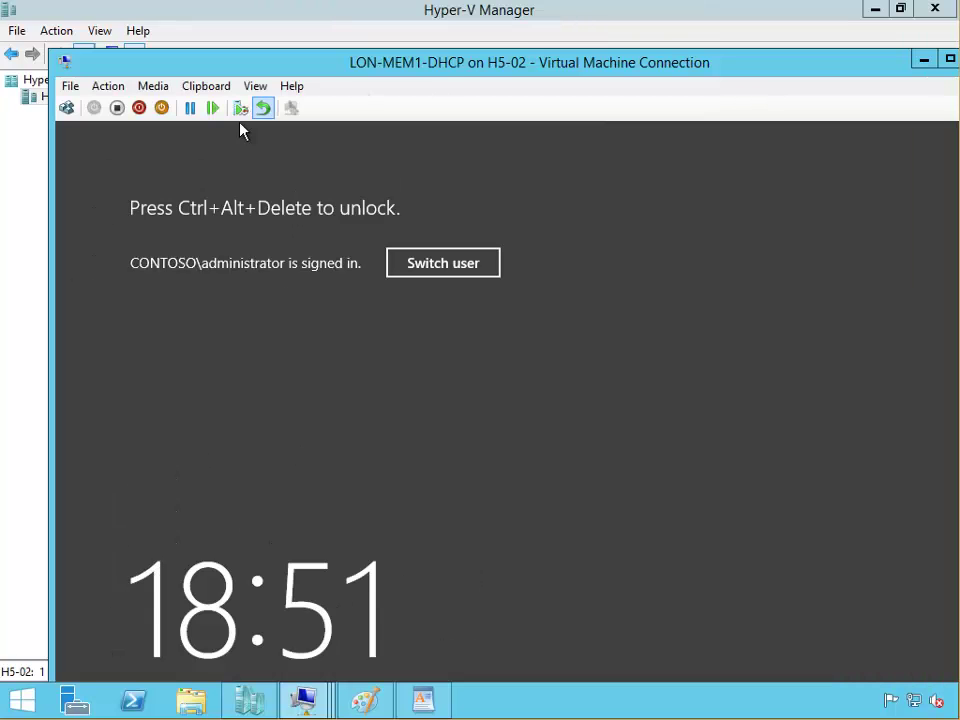
left_click(67, 108)
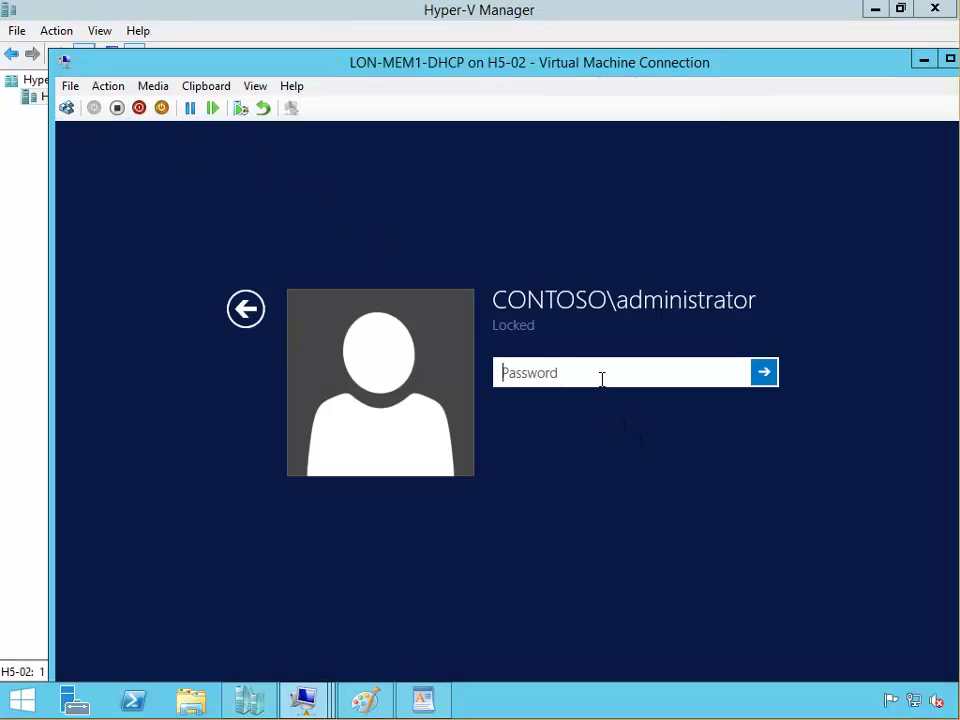
type("Pa")
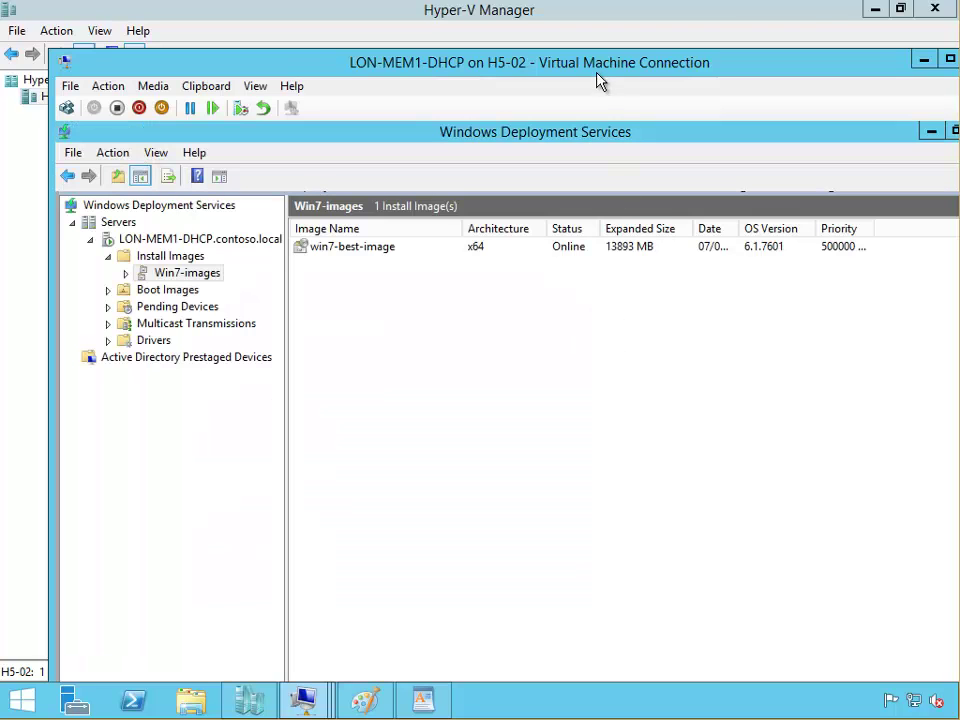
double_click(597, 76)
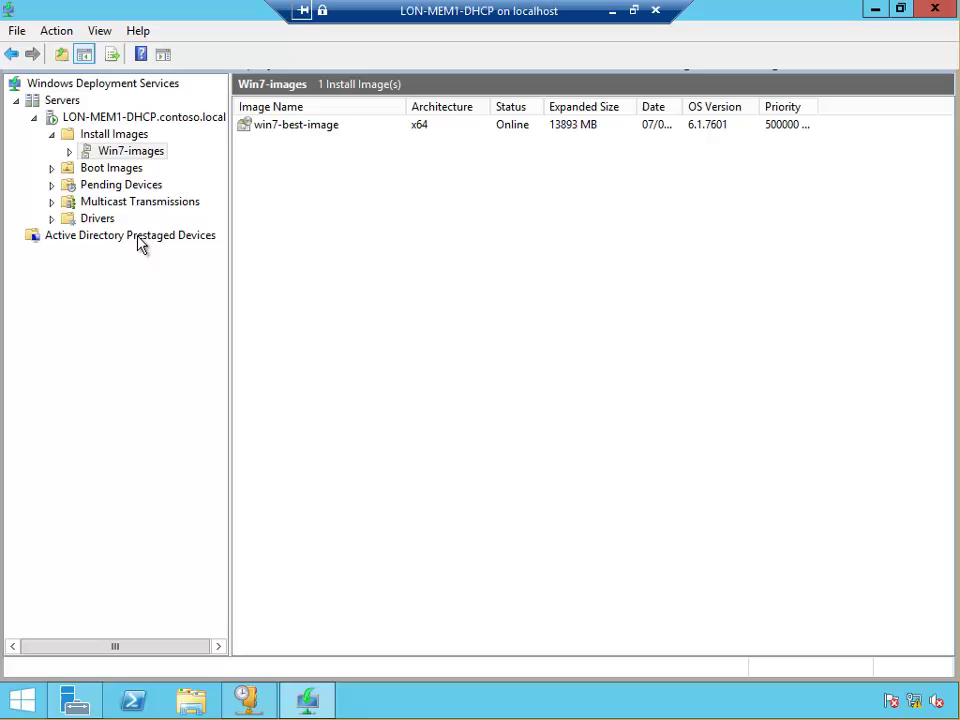
left_click(95, 204)
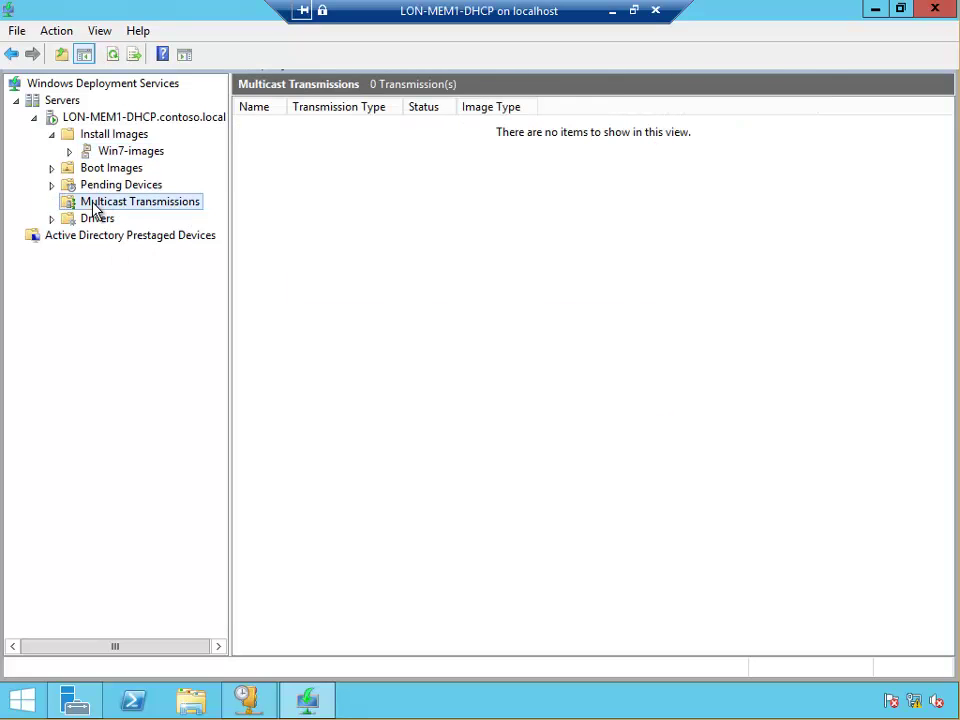
right_click(133, 208)
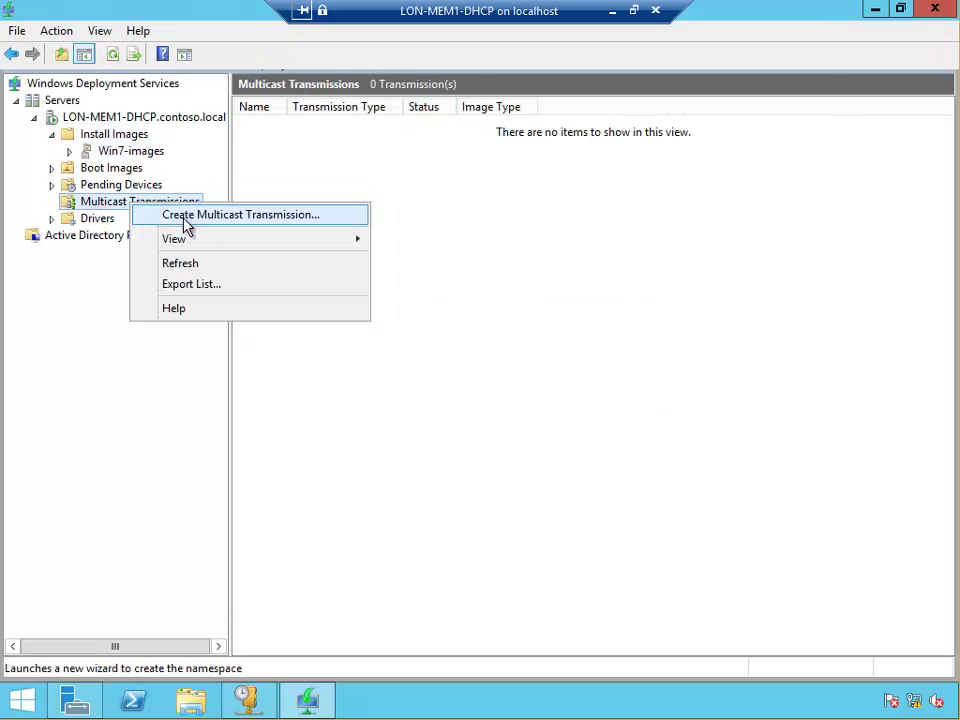
Step: Start a new multicast transmission named deploy-win7 and proceed to image selection
left_click(210, 220)
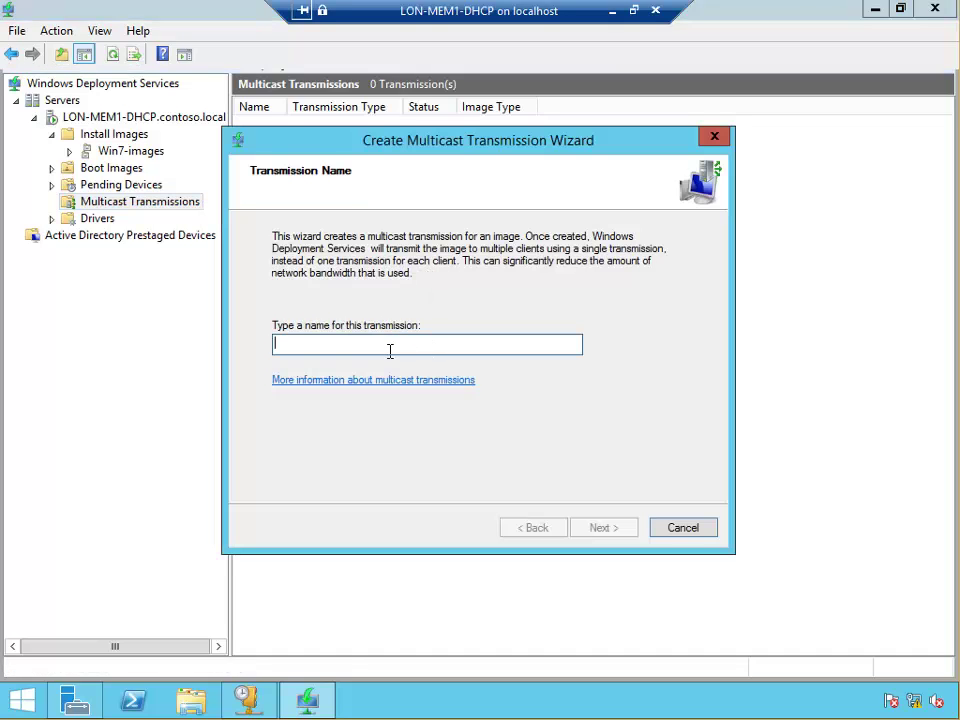
type("deploy0win7")
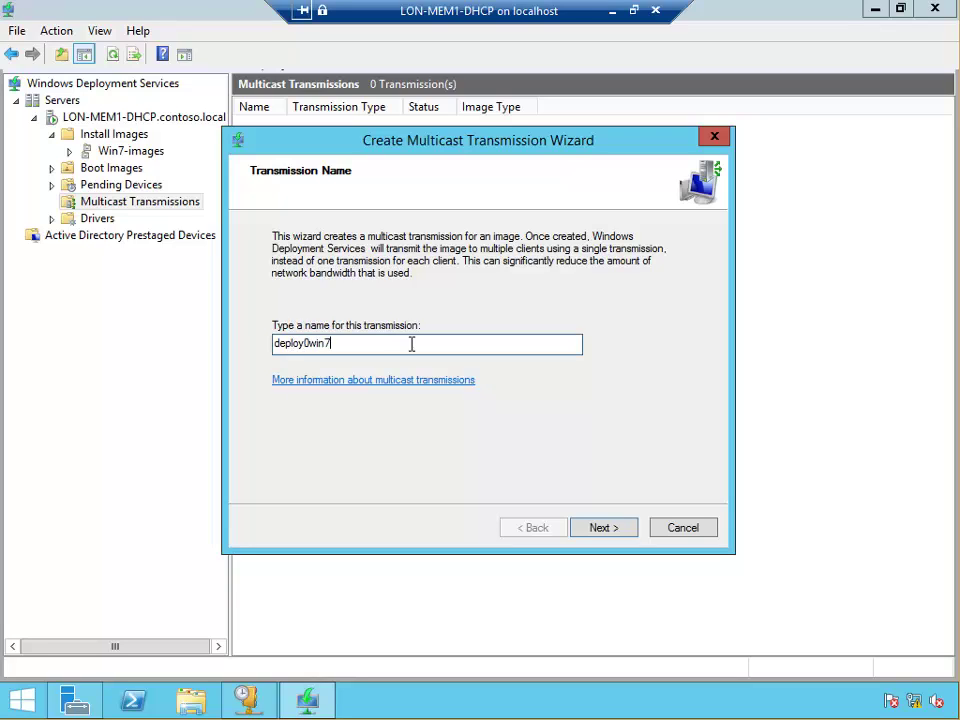
key("Left")
key("Left")
left_click(607, 534)
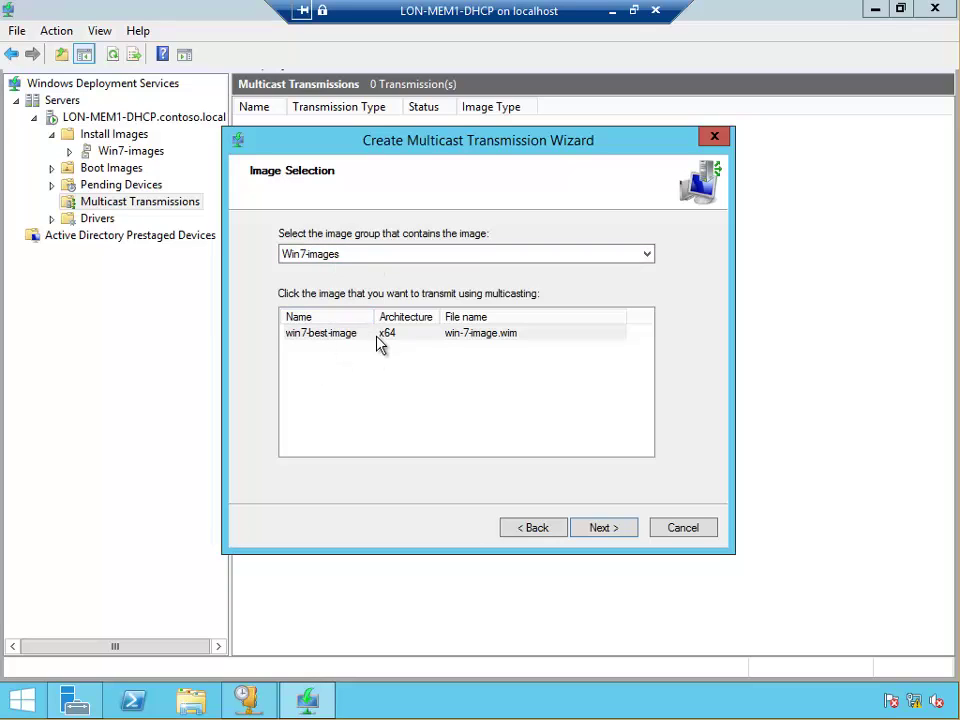
Step: Accept win7-best-image from Win7-images and go to the Multicast Type page
left_click(603, 528)
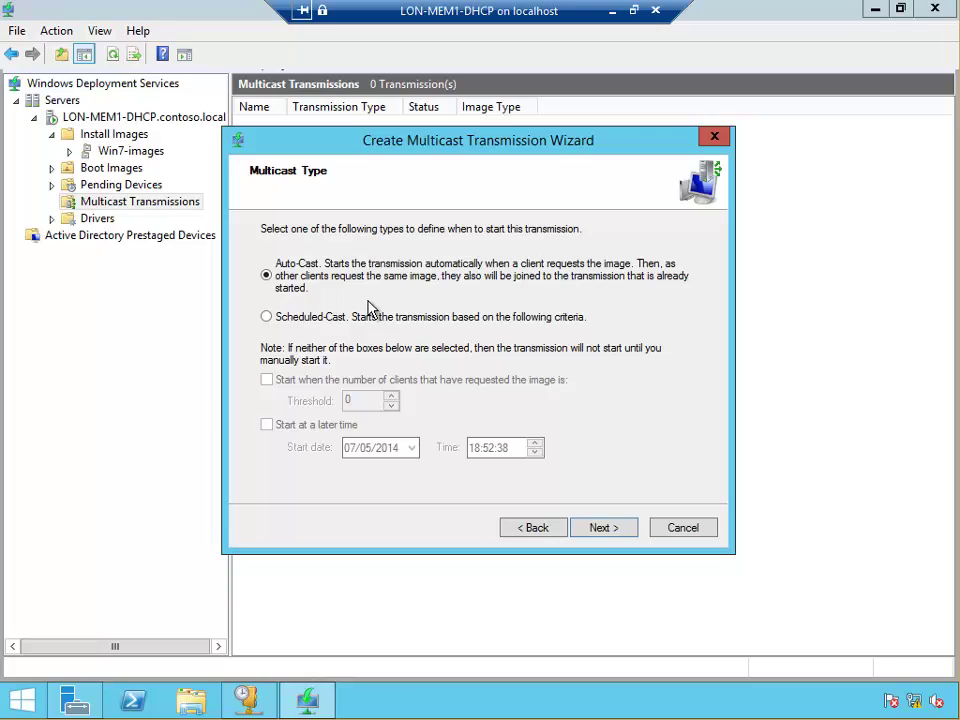
Step: Make deploy-win7 a Scheduled-Cast starting at a 20-client threshold, no later time, and finish
left_click(308, 318)
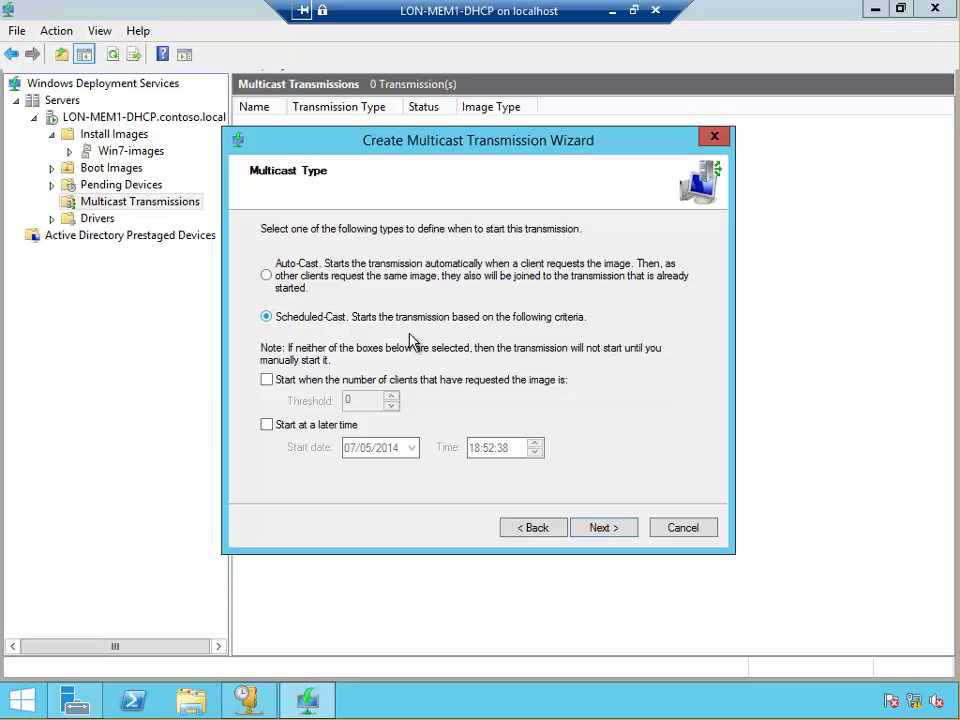
left_click(267, 380)
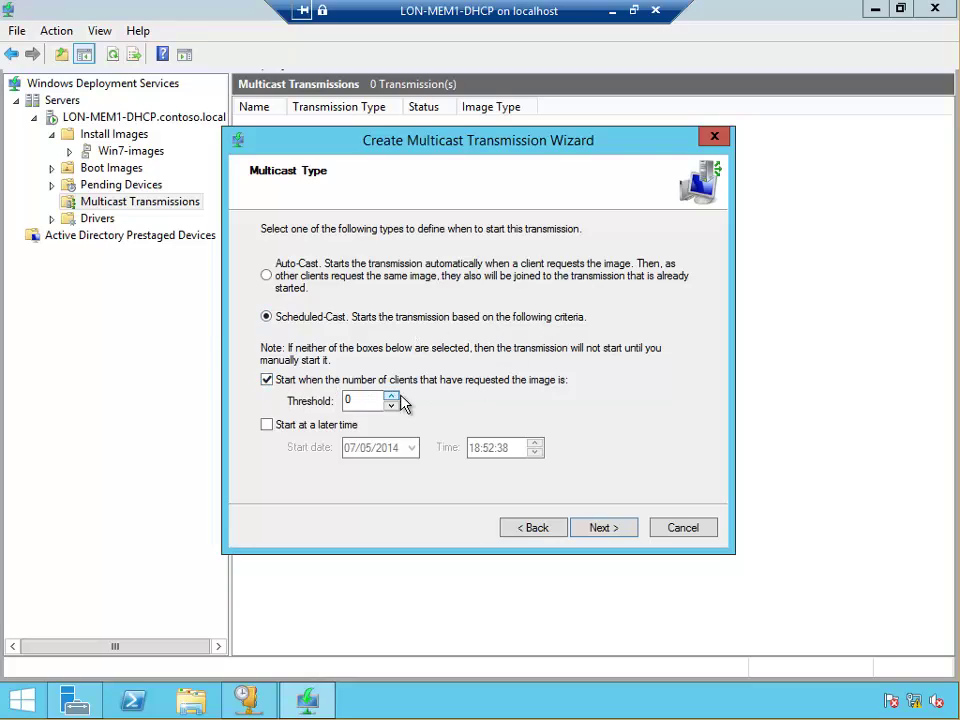
left_click_drag(381, 399, 321, 411)
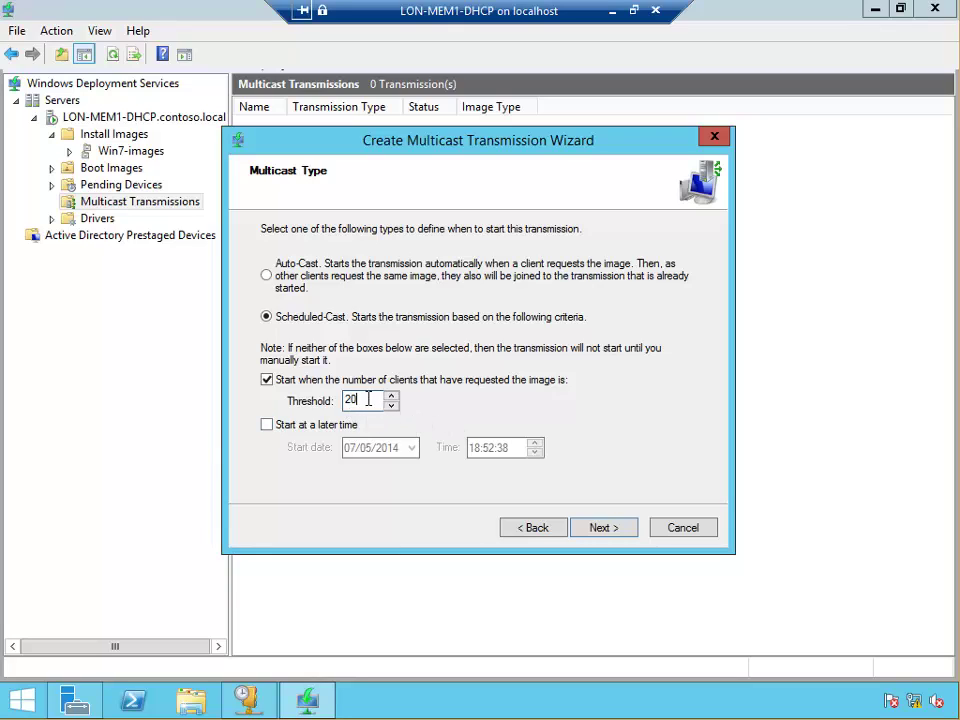
left_click(267, 426)
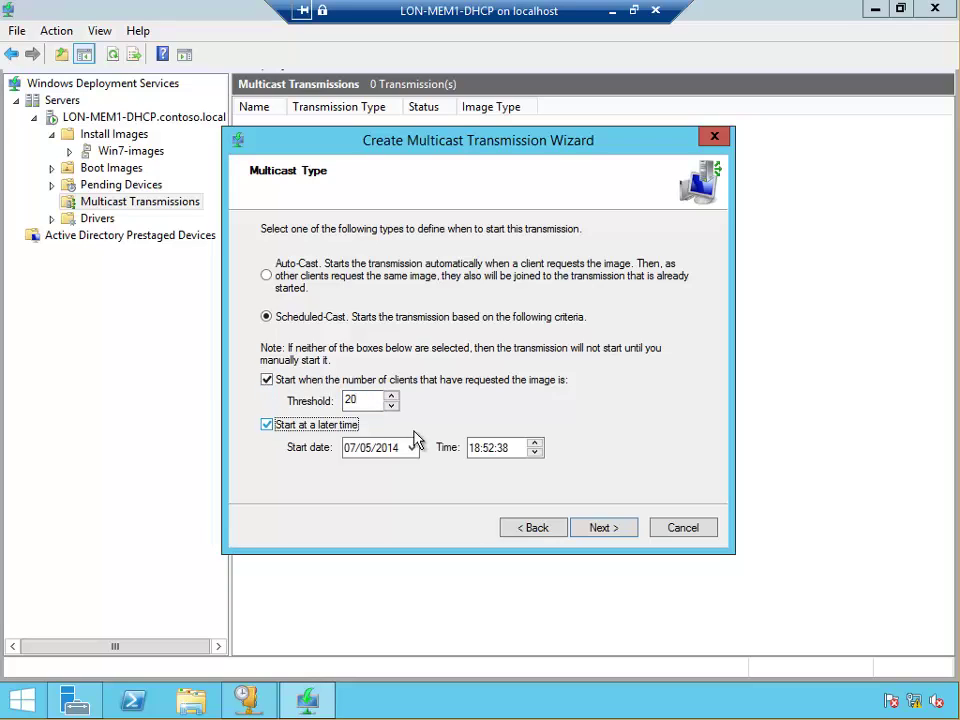
left_click(267, 381)
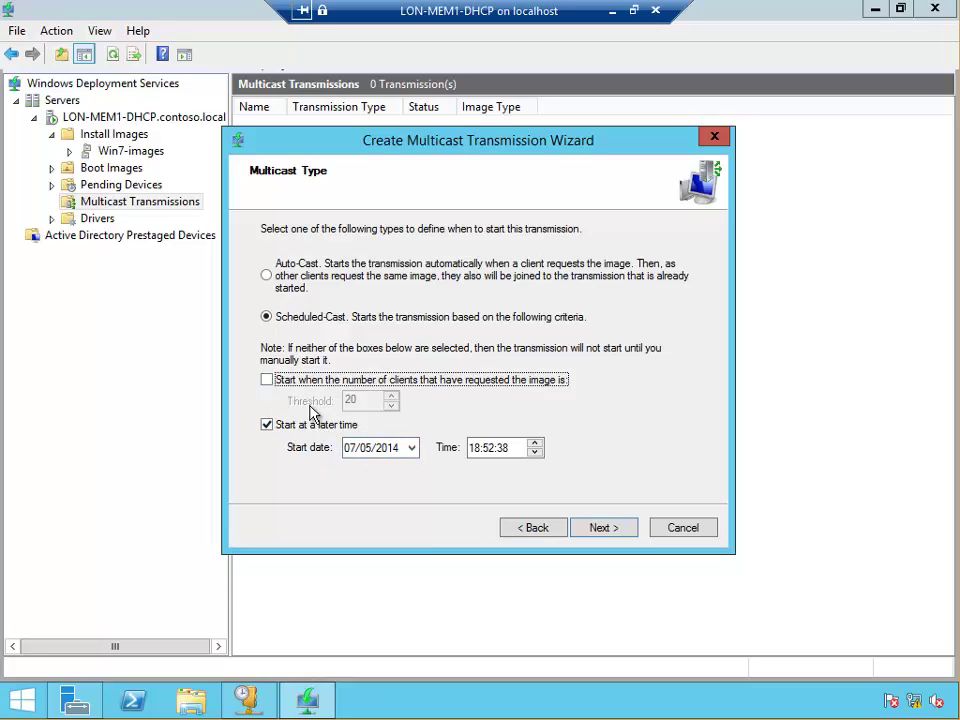
left_click(267, 380)
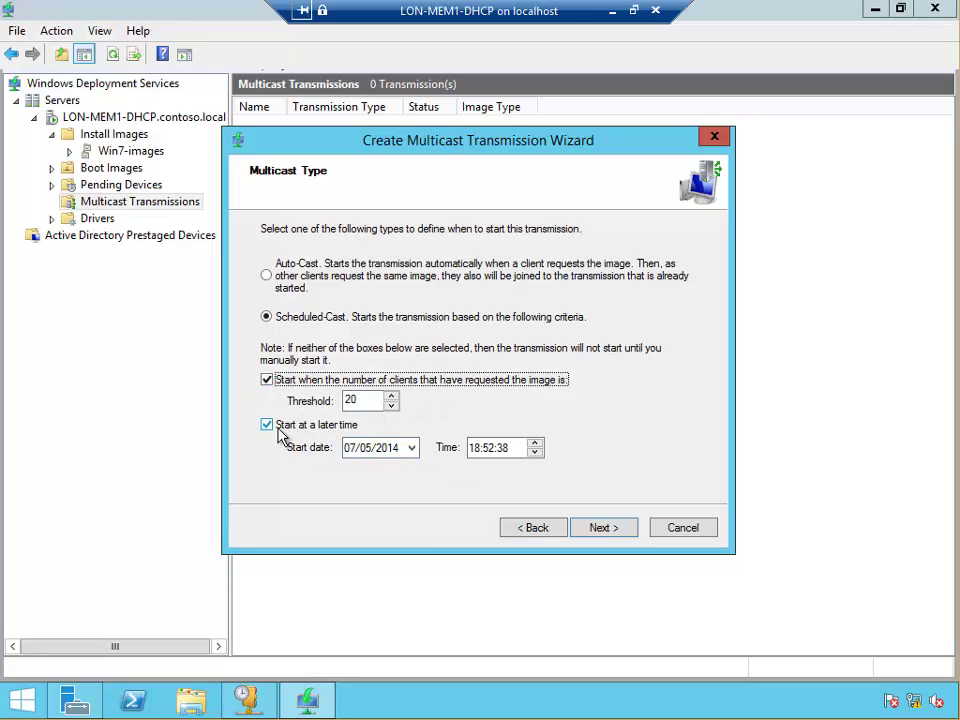
left_click(267, 424)
double_click(352, 399)
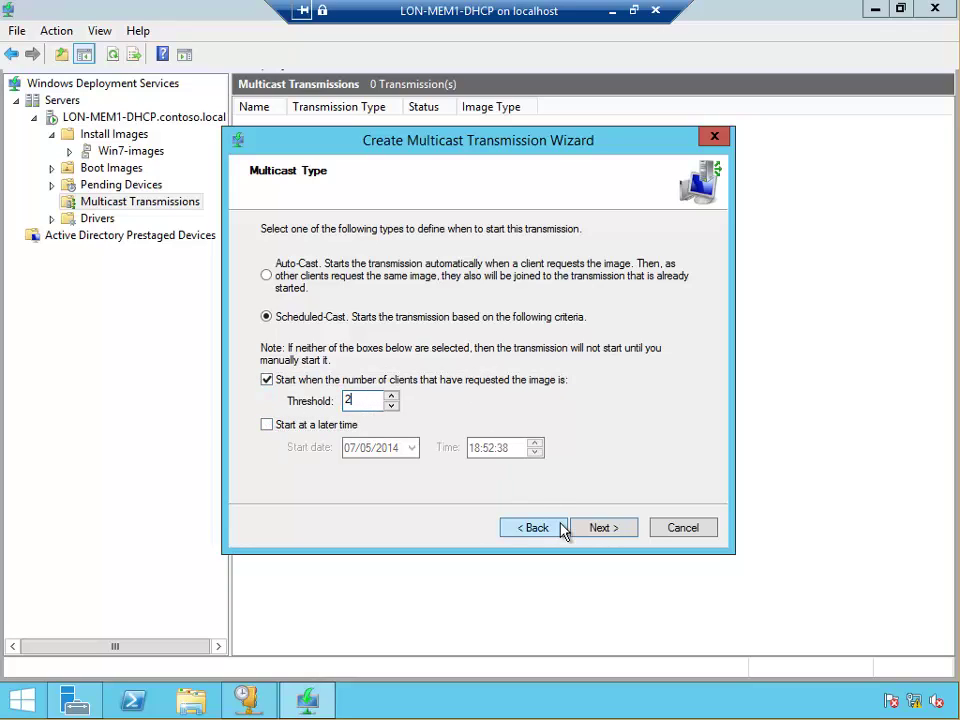
left_click(602, 529)
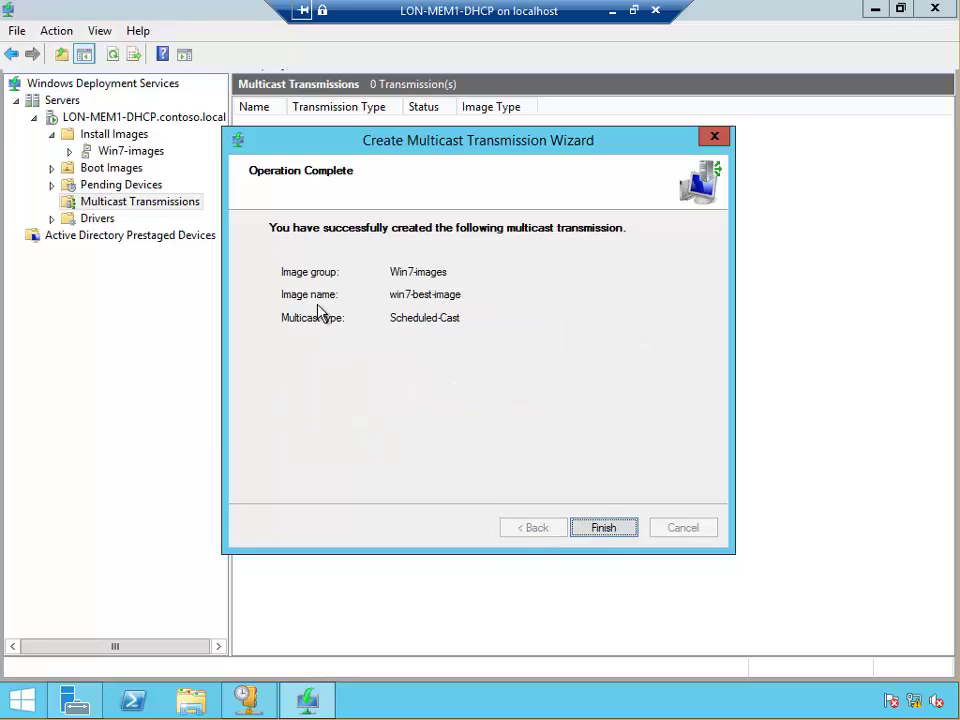
left_click(604, 529)
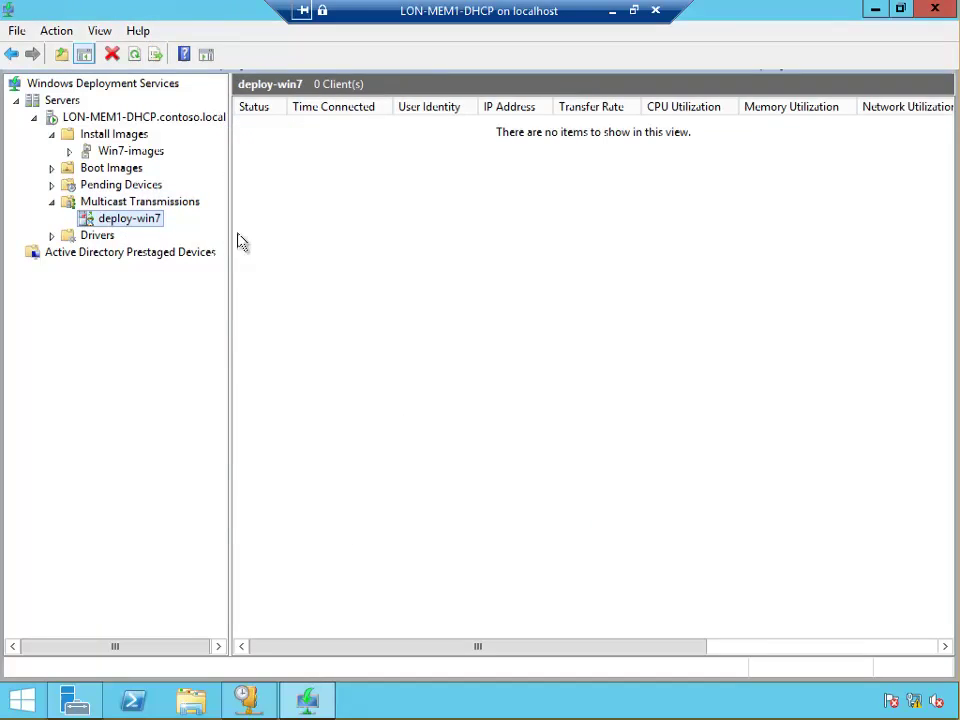